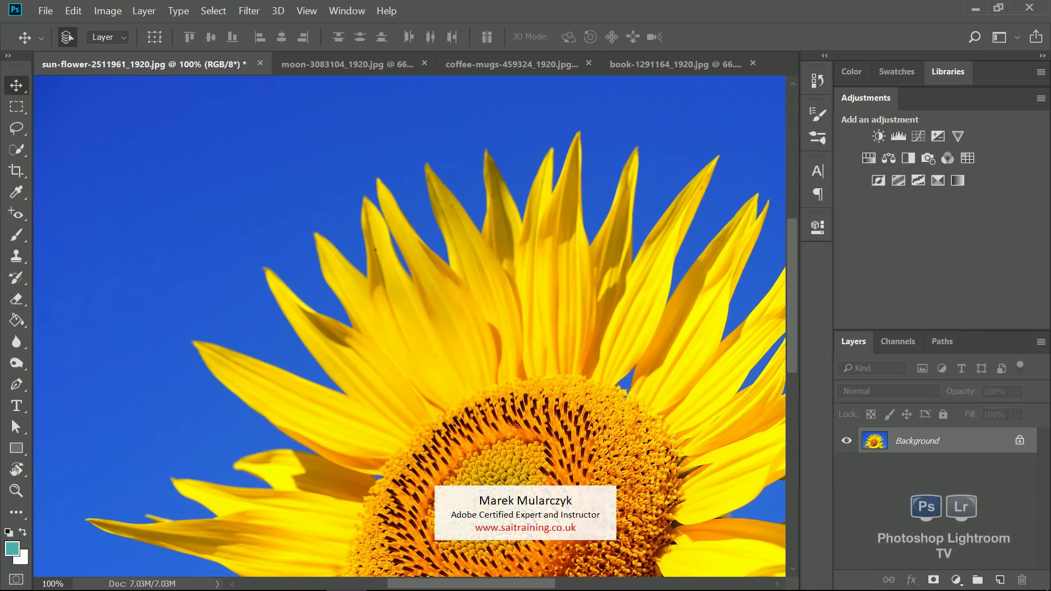
# Try selecting the yellow sunflower with the Magic Wand tool, and clear that selection.
pyautogui.hotkey('ctrl', '-')
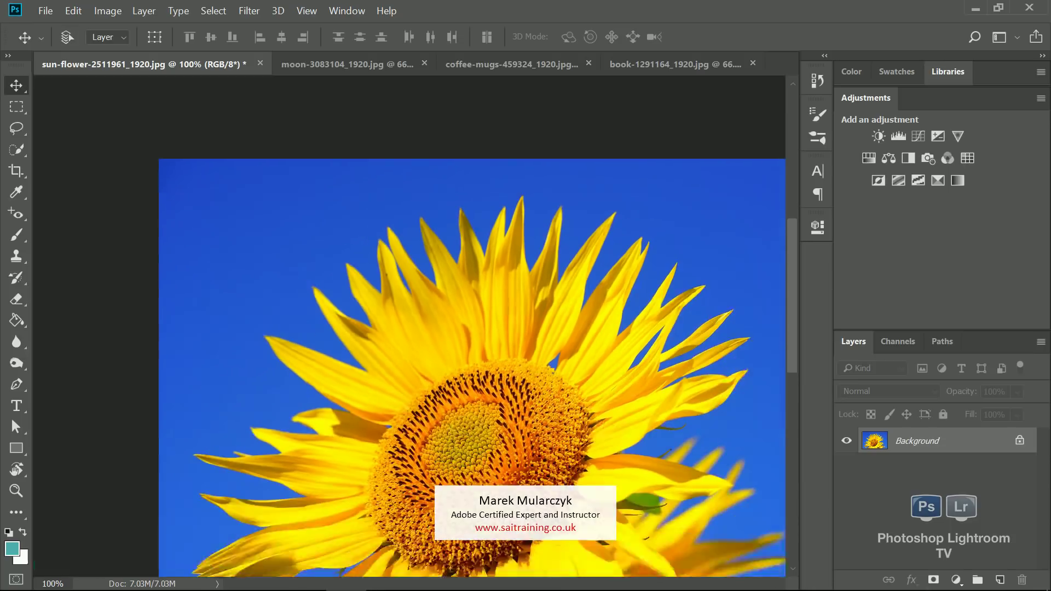
pyautogui.press('ctrl')
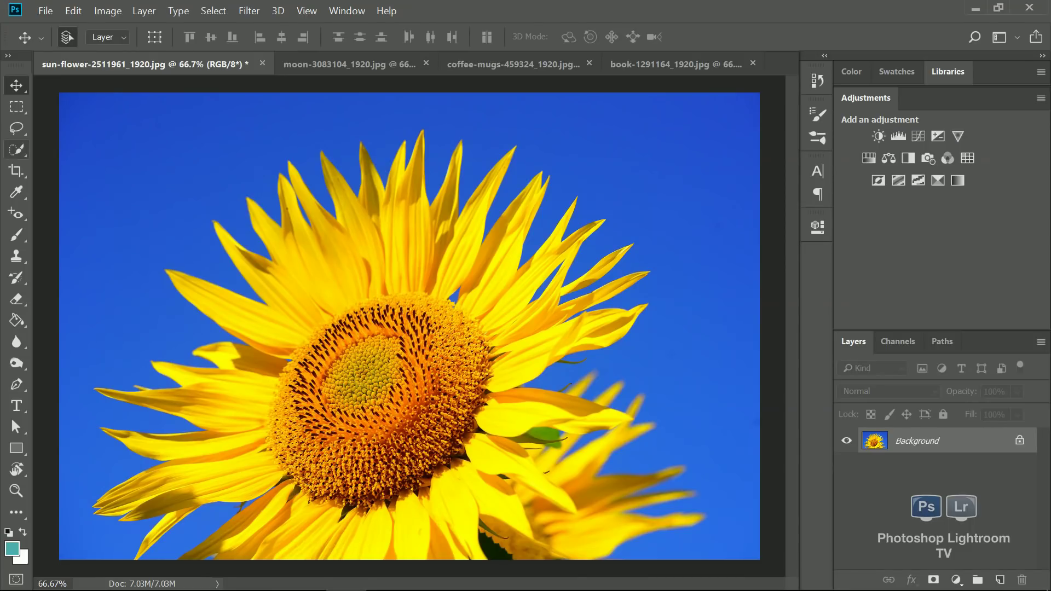
pyautogui.click(16, 149)
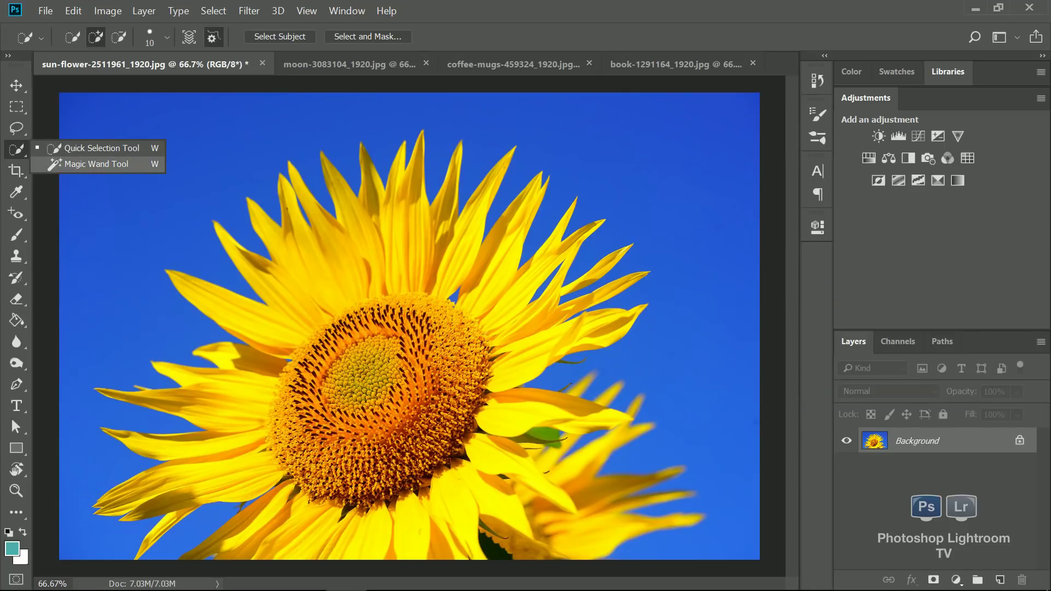
pyautogui.click(96, 164)
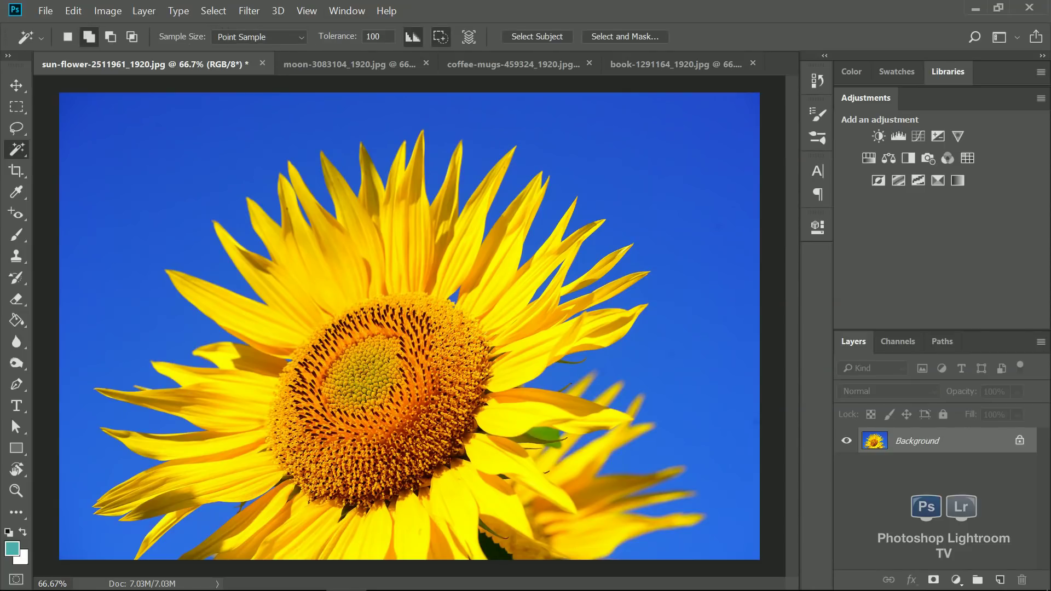
pyautogui.click(405, 241)
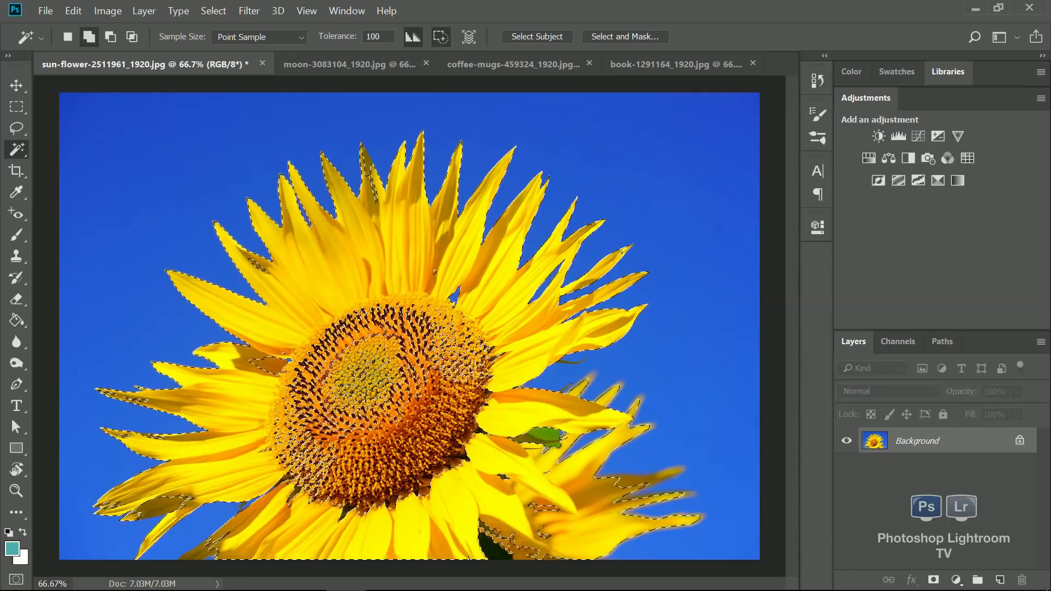
pyautogui.click(213, 10)
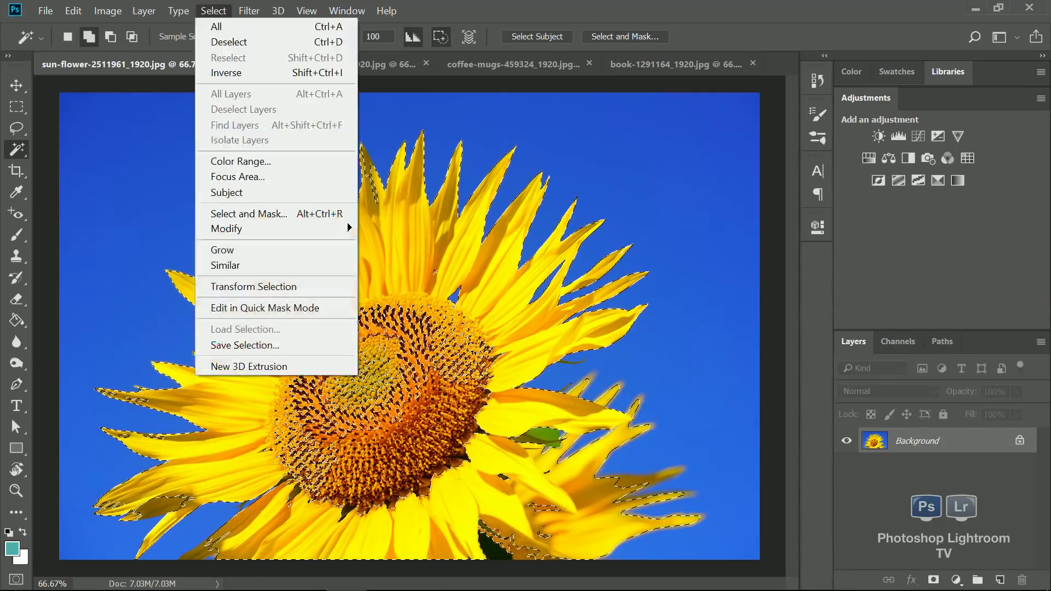
pyautogui.click(229, 41)
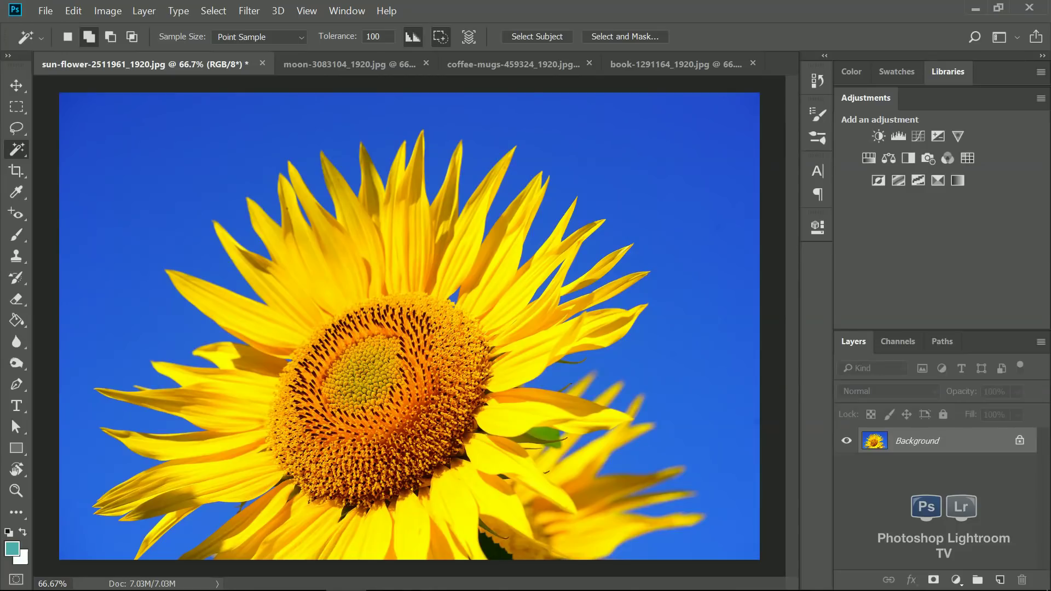
# Isolate the sunflower on its own layer by using Select Subject, and hide the Background layer.
pyautogui.click(213, 11)
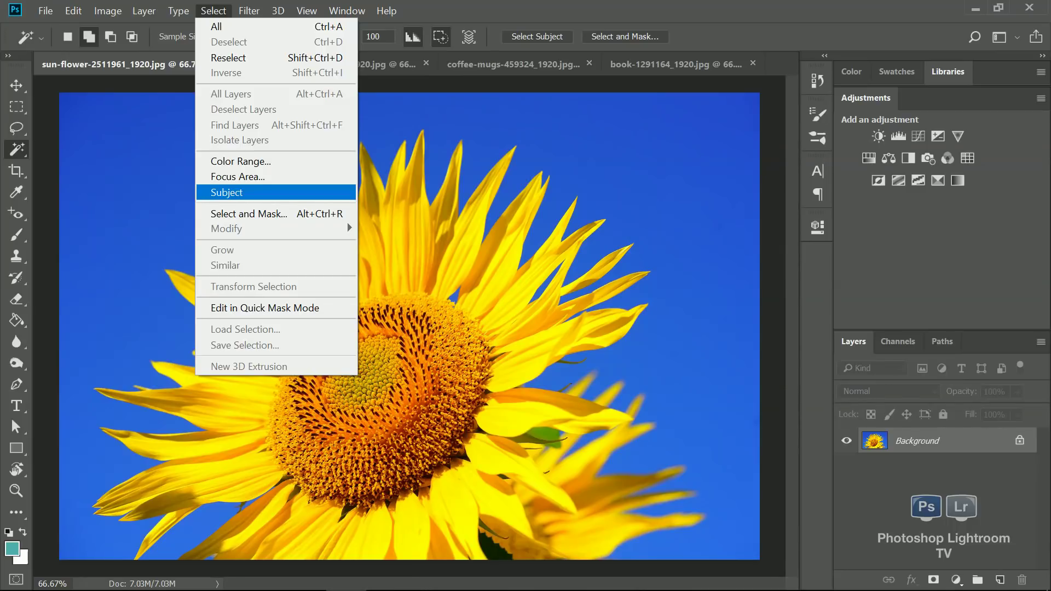
pyautogui.click(227, 192)
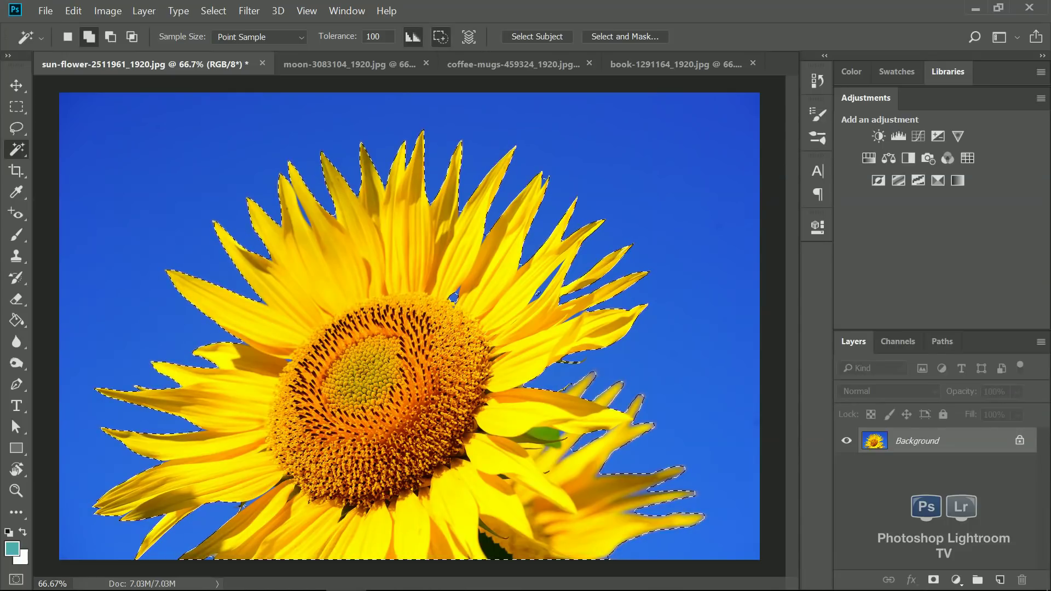
pyautogui.hotkey('ctrl', 'j')
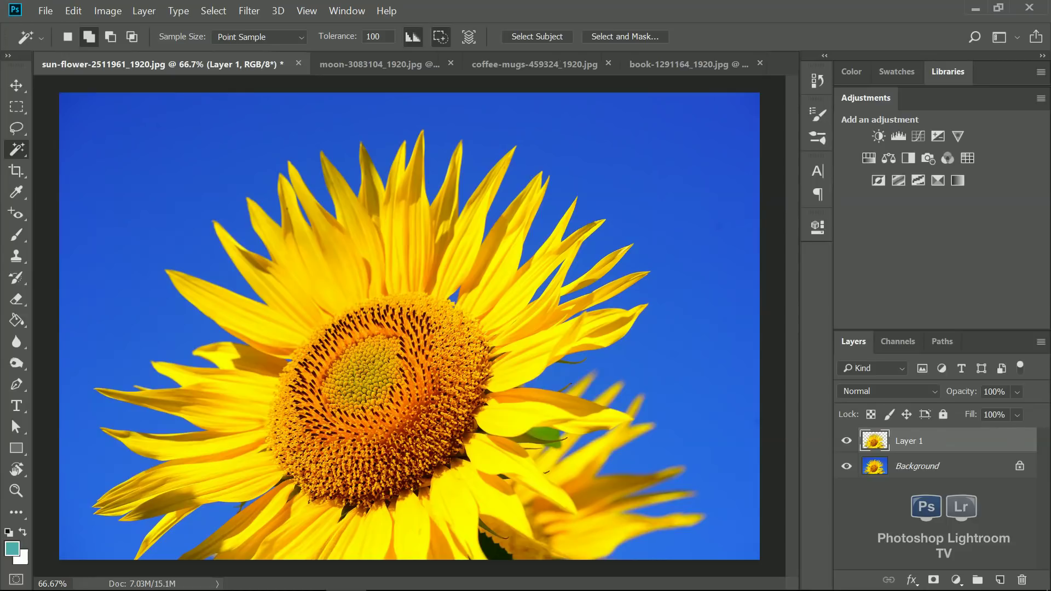
pyautogui.click(847, 466)
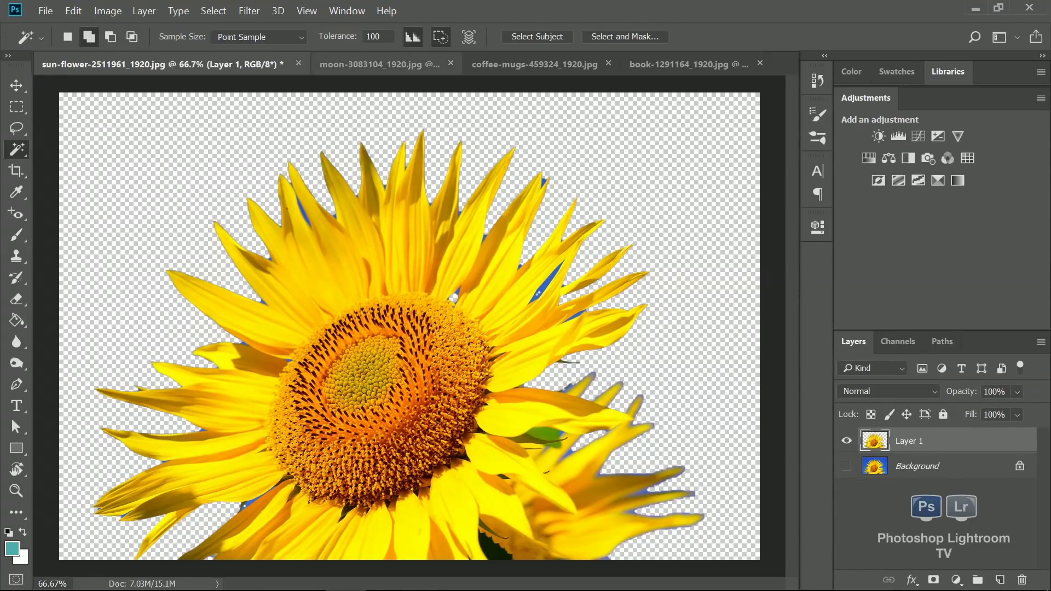
# Switch to the moon-3083104_1920.jpg image and select its main subject automatically with Select Subject.
pyautogui.click(379, 64)
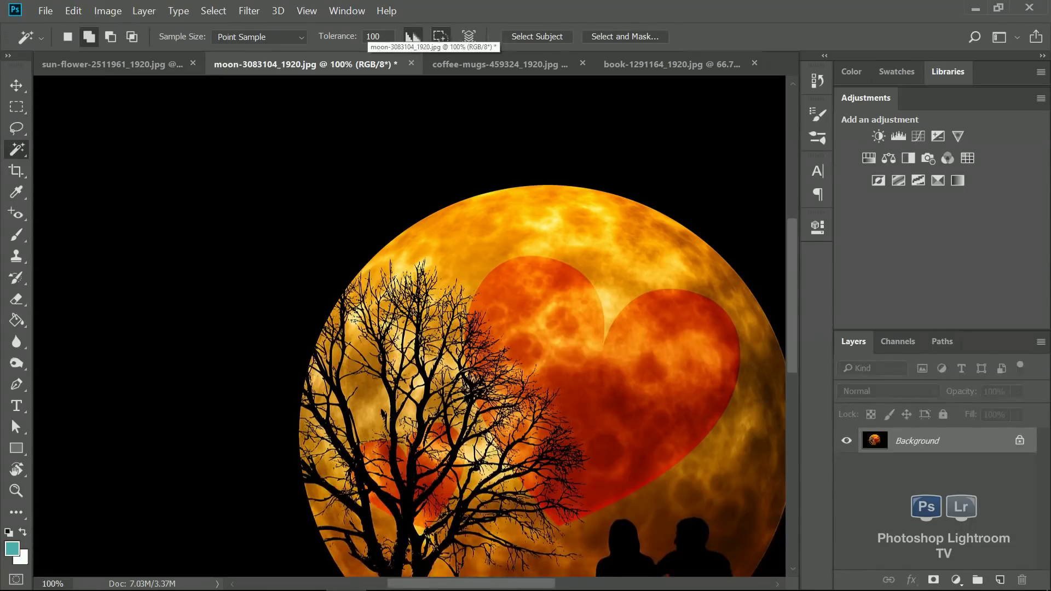
pyautogui.hotkey('ctrl', '0')
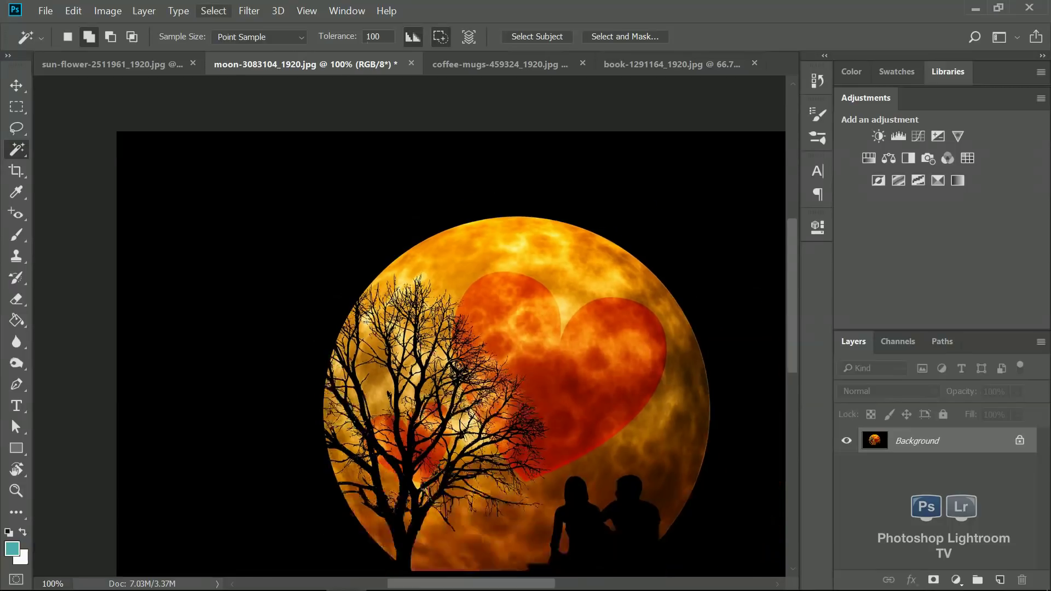
pyautogui.click(213, 11)
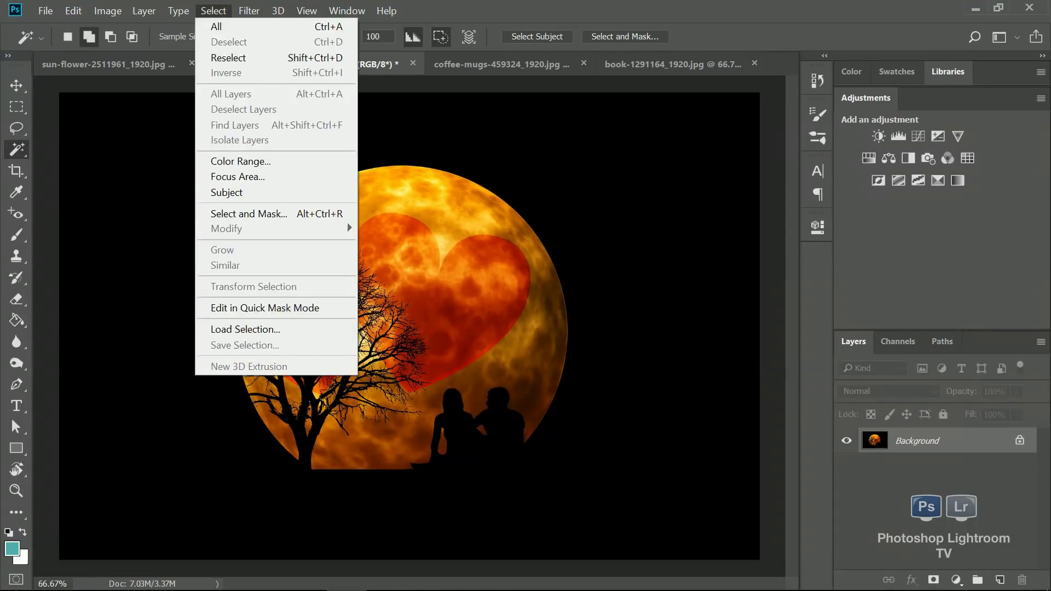
pyautogui.click(227, 192)
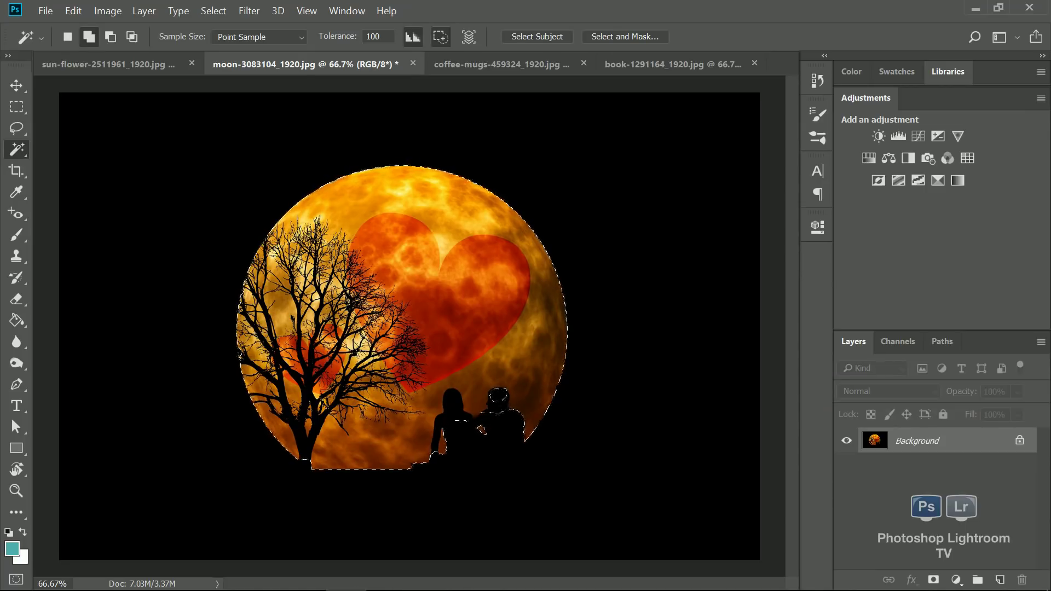
# Switch to the coffee-mugs-459324_1920.jpg image and select both mugs automatically with Select Subject.
pyautogui.click(501, 64)
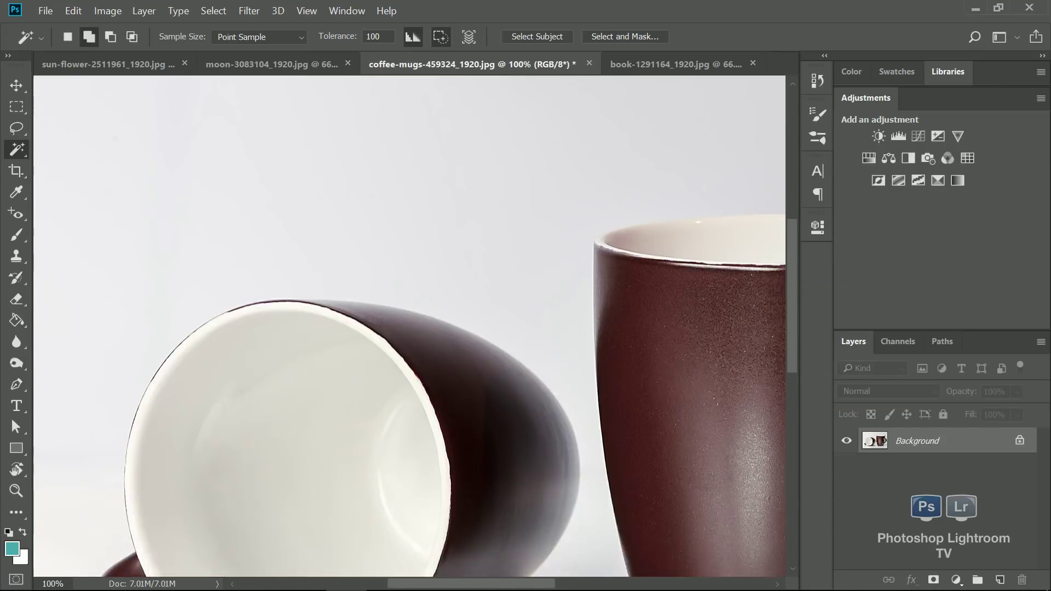
pyautogui.hotkey('ctrl', '-')
pyautogui.hotkey('ctrl', '-')
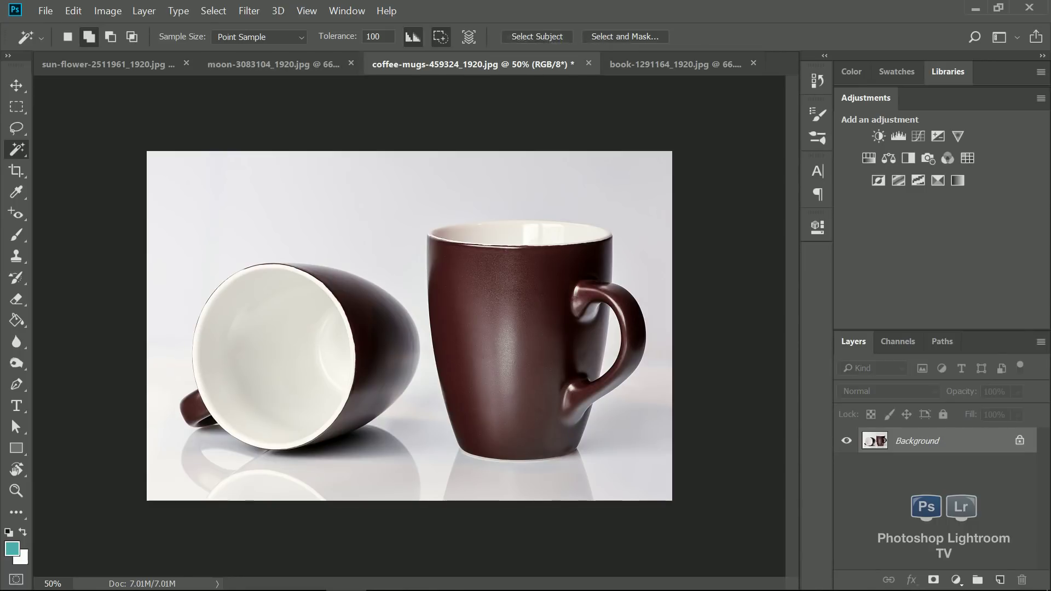
pyautogui.click(213, 10)
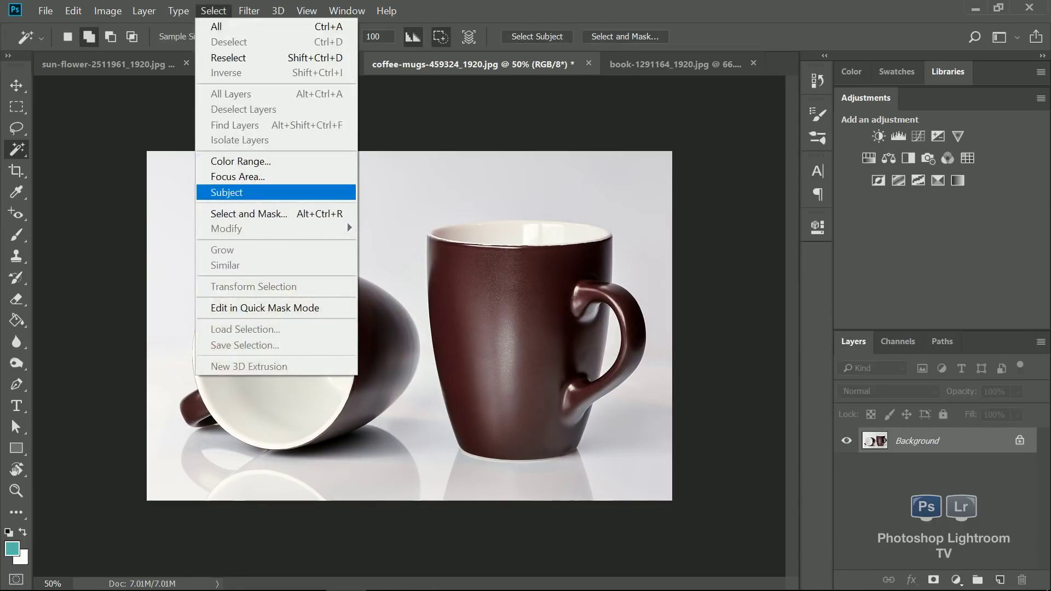
pyautogui.click(226, 192)
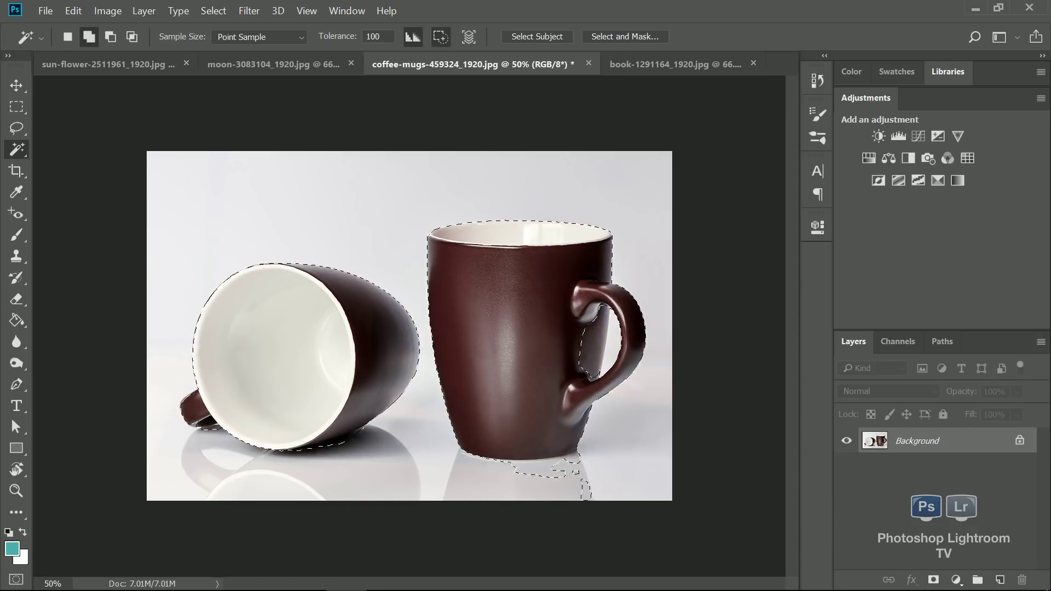
# Subtract the reflection below the upright mug and the gap inside its handle from the selection, using the Quick Selection tool at brush size 50.
pyautogui.rightClick(16, 149)
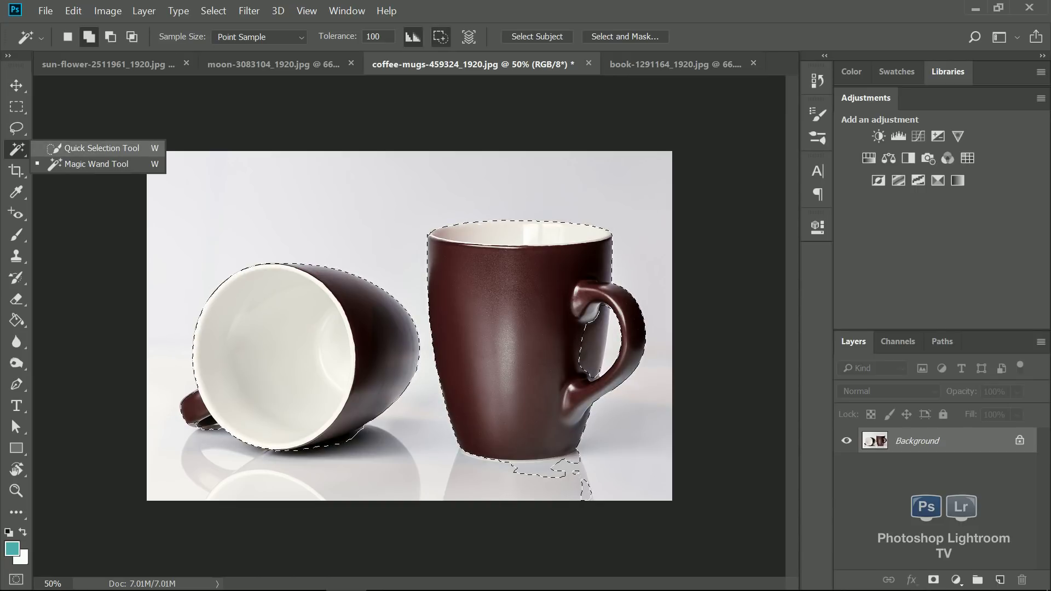
pyautogui.click(102, 148)
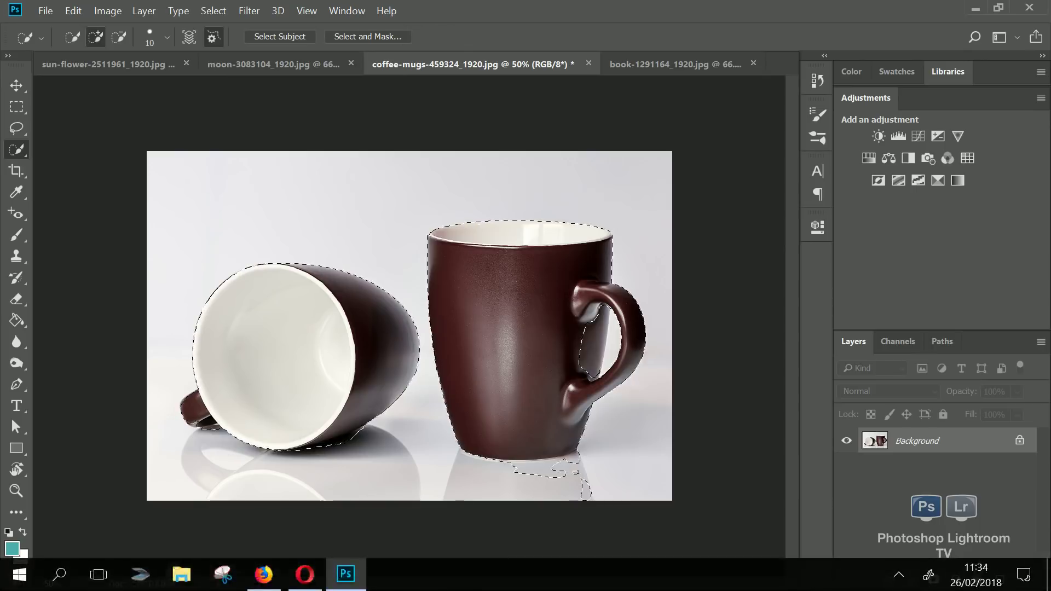
pyautogui.press('alt')
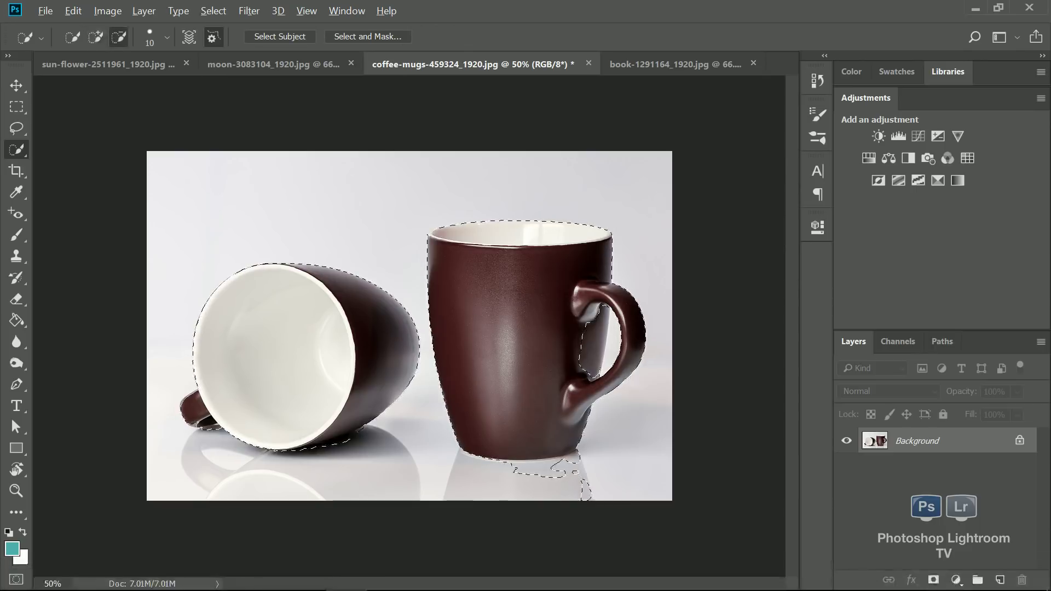
pyautogui.keyDown('alt'); pyautogui.moveTo(520, 471); pyautogui.dragTo(554, 471); pyautogui.keyUp('alt')
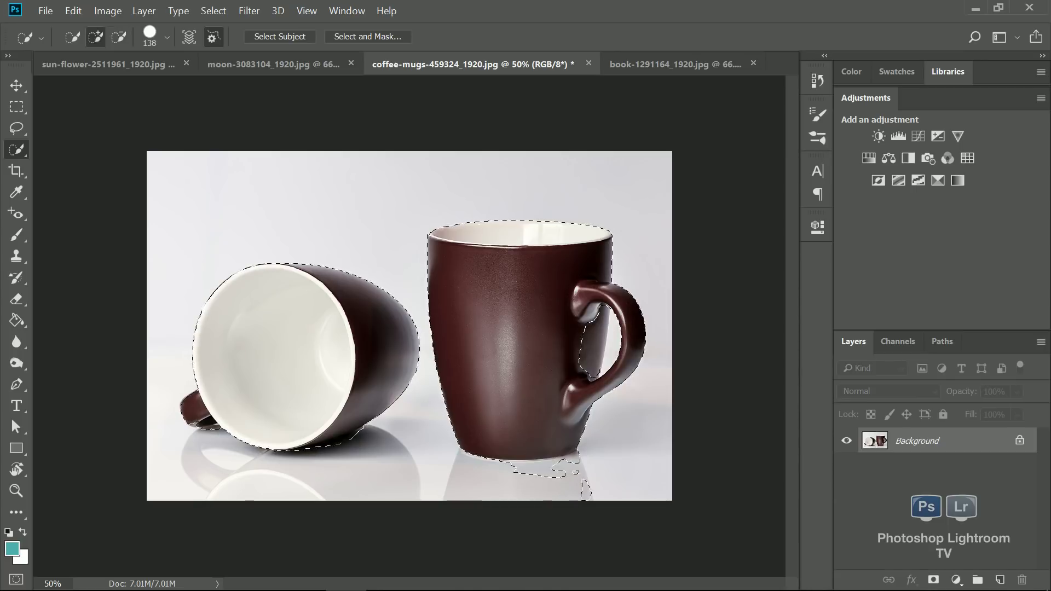
pyautogui.press('alt')
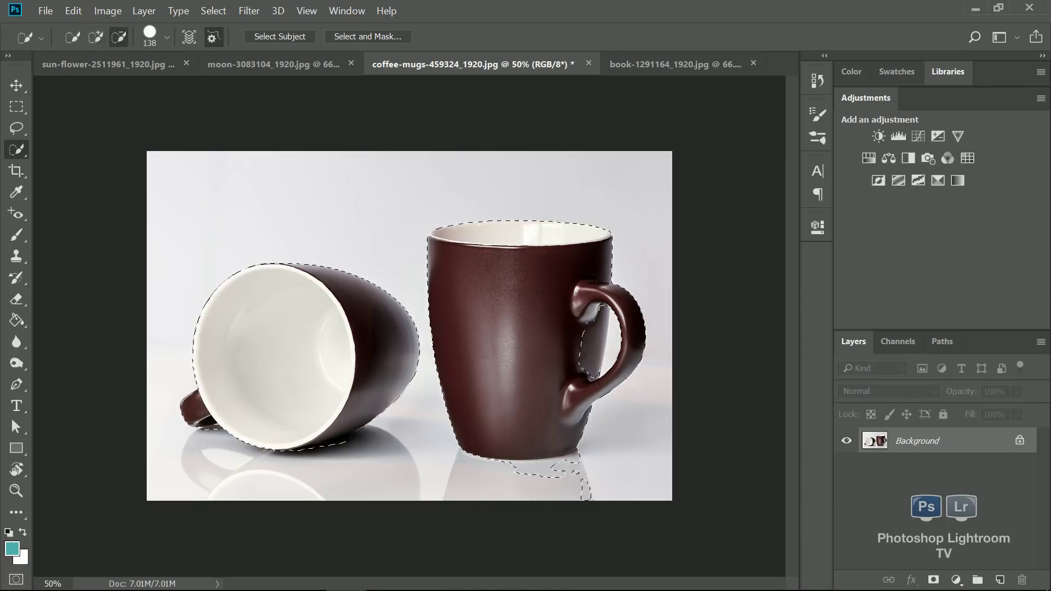
pyautogui.press('[')
pyautogui.press('[')
pyautogui.press('[')
pyautogui.press('[')
pyautogui.press('[')
pyautogui.press('[')
pyautogui.press('[')
pyautogui.press('alt')
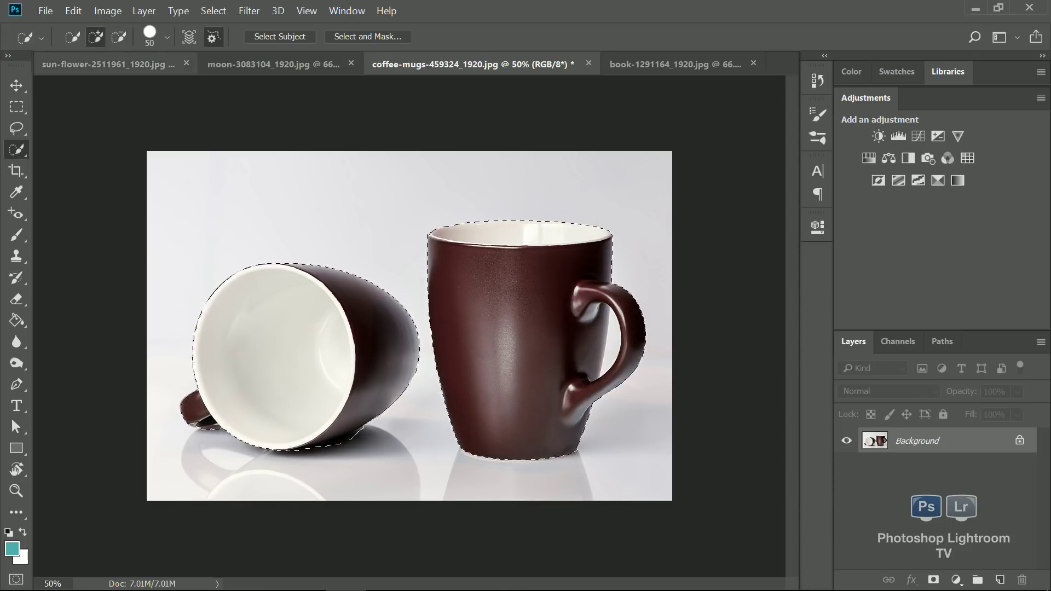
pyautogui.press('alt')
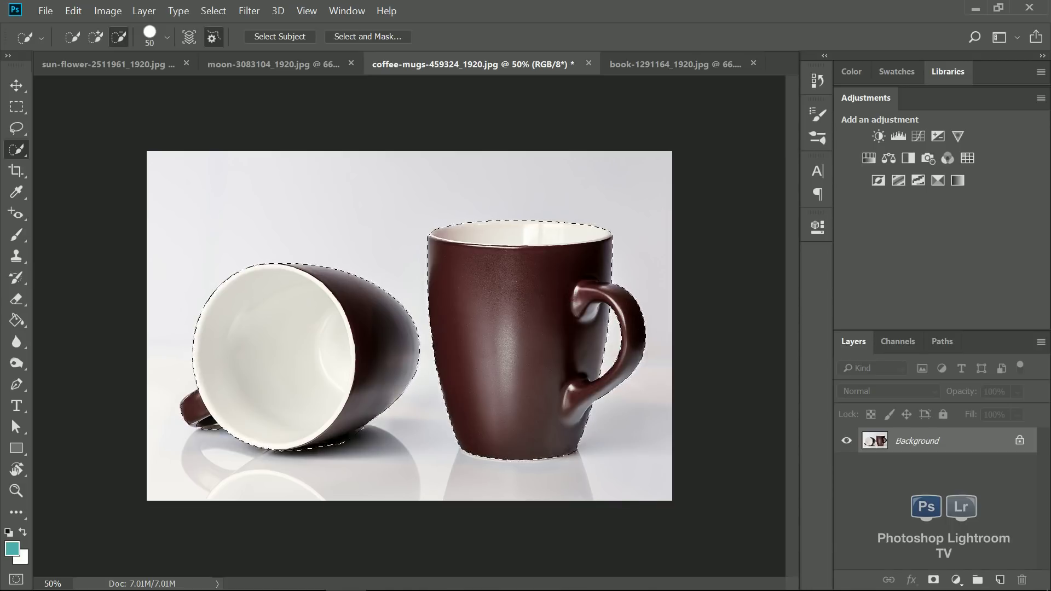
# Switch to the book-1291164_1920.jpg image and show the whole picture at 50% zoom.
pyautogui.click(662, 63)
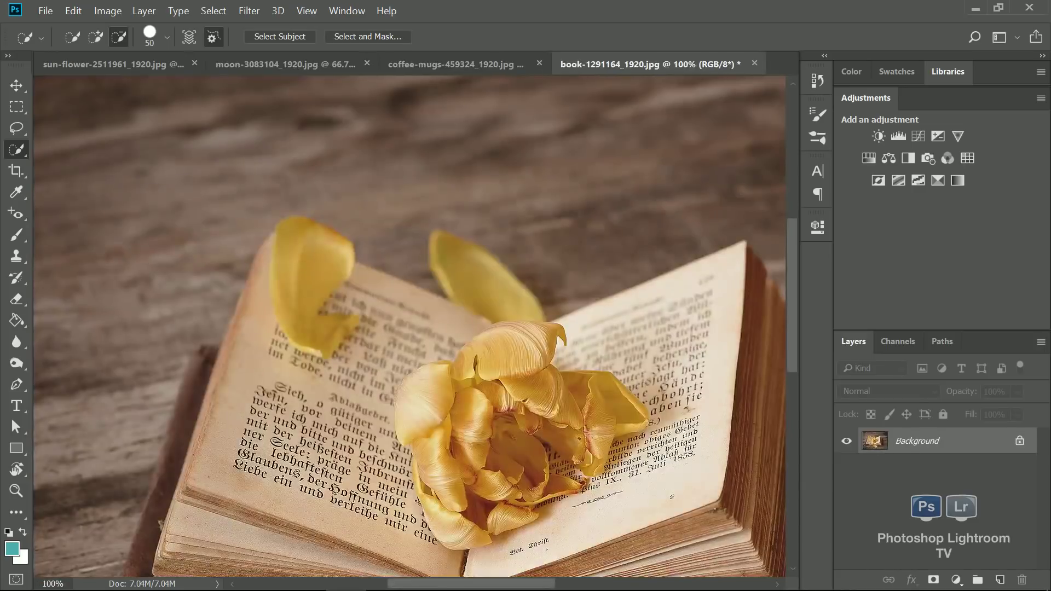
pyautogui.hotkey('ctrl', '-')
pyautogui.hotkey('ctrl', '-')
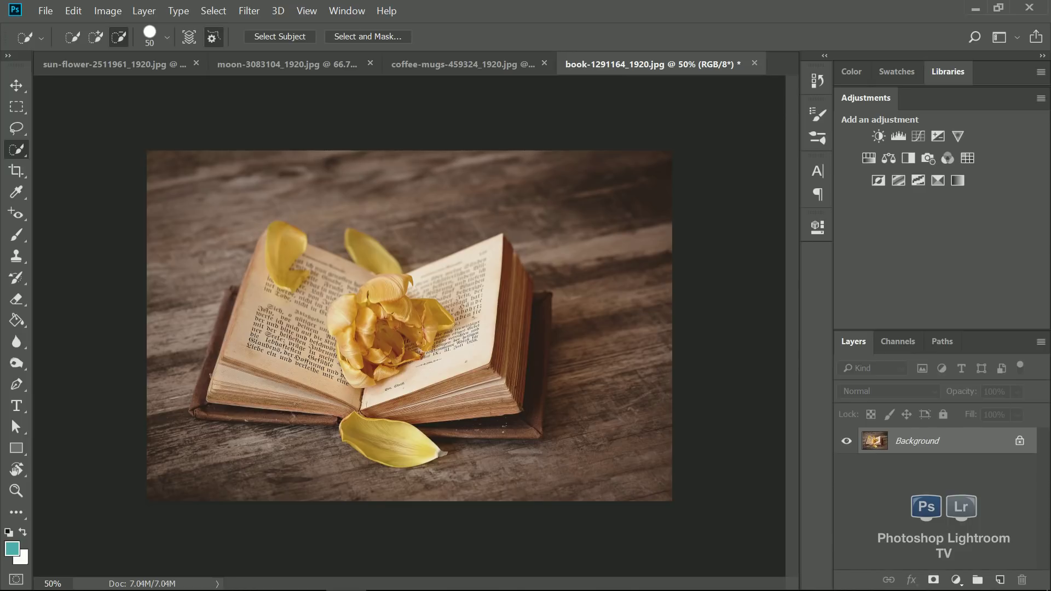
pyautogui.rightClick(17, 149)
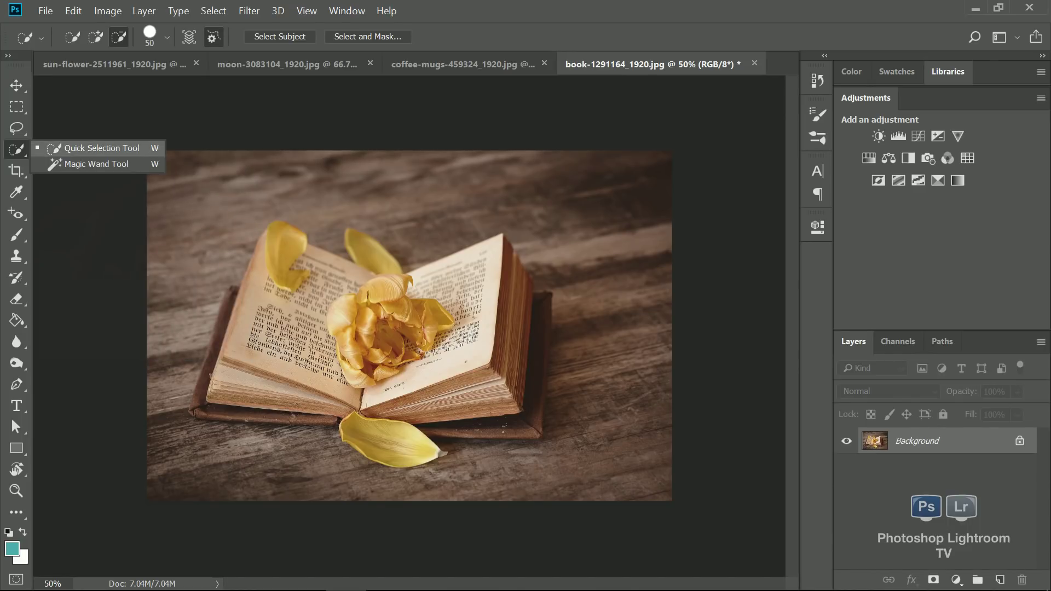
pyautogui.press('Escape')
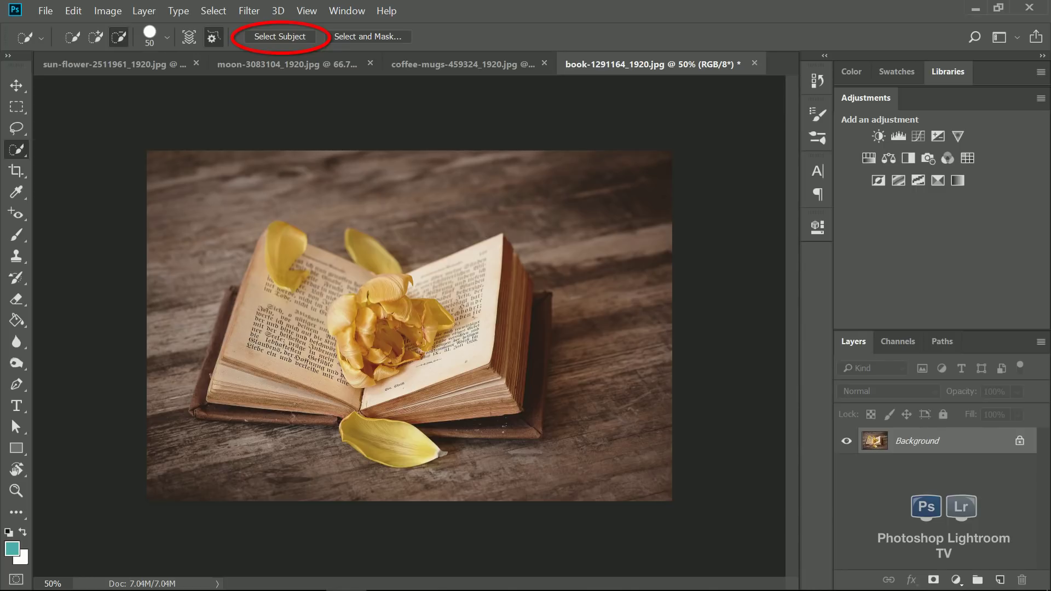
# Compare the options of the Magic Wand, Magnetic Lasso and Quick Selection tools to check which ones offer Select Subject.
pyautogui.rightClick(16, 150)
pyautogui.click(87, 164)
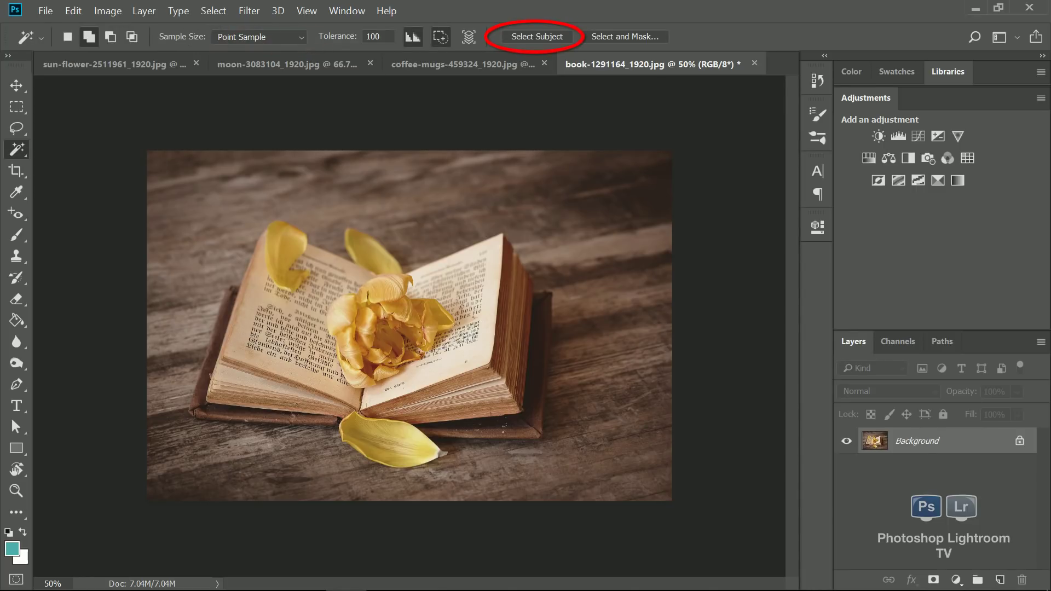
pyautogui.click(17, 128)
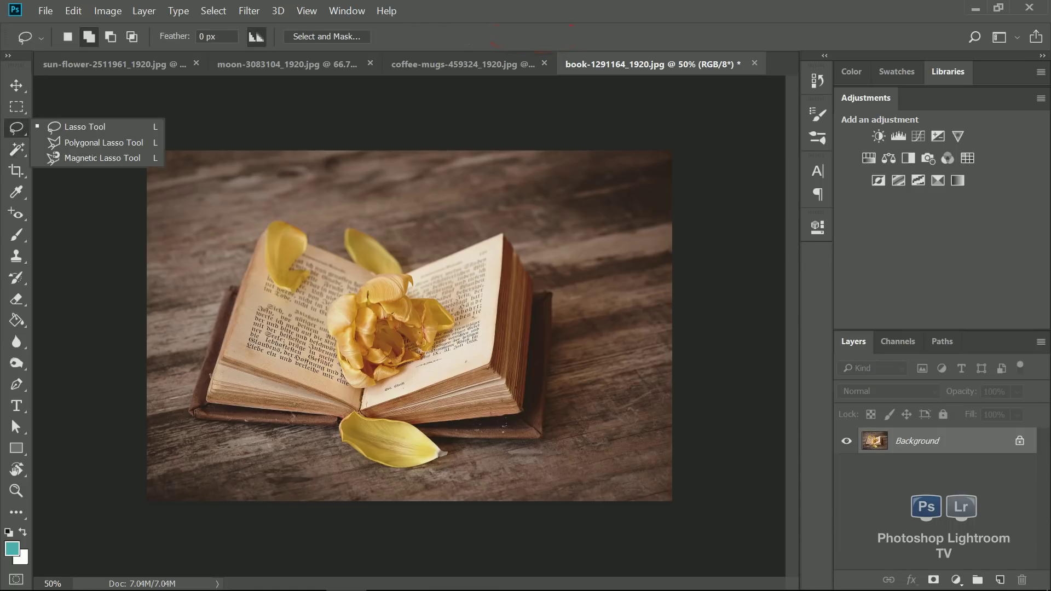
pyautogui.click(102, 157)
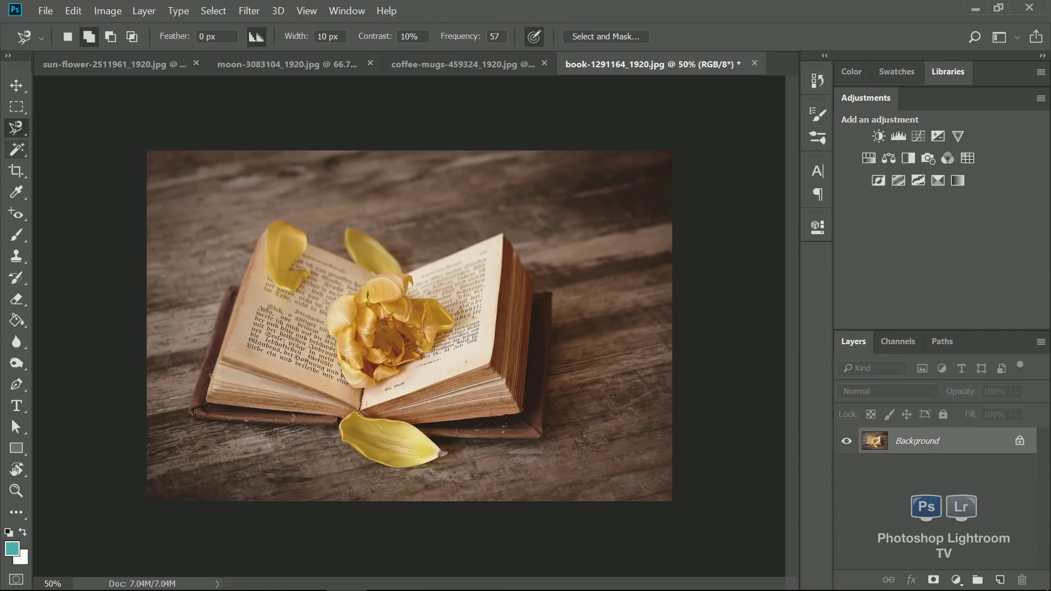
pyautogui.click(16, 149)
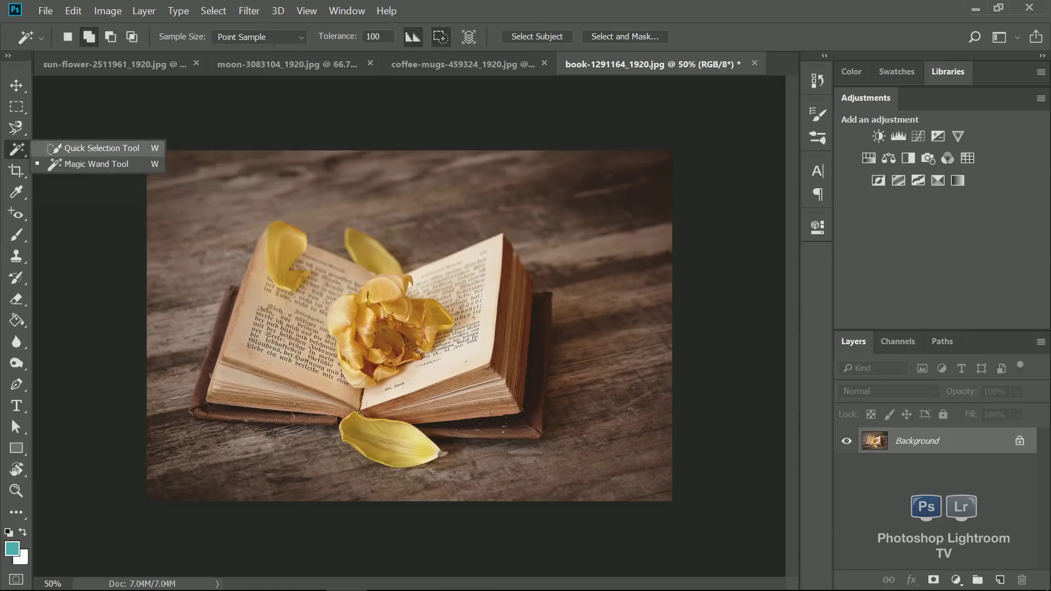
pyautogui.click(99, 148)
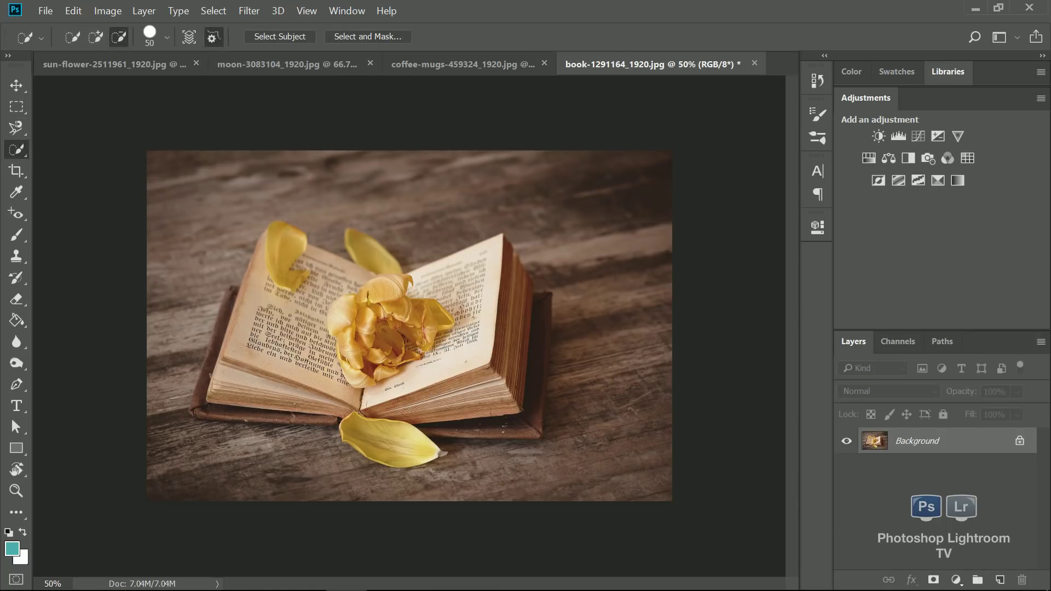
# Select the open book and its petals automatically with Select Subject, using the Quick Selection tool.
pyautogui.hotkey('ctrl', '1')
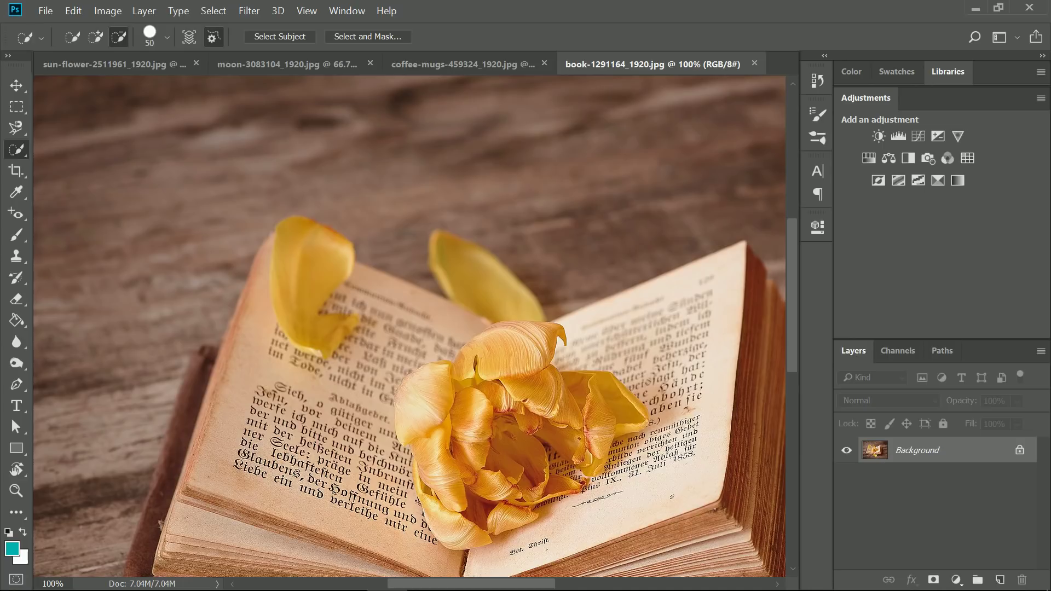
pyautogui.click(16, 149)
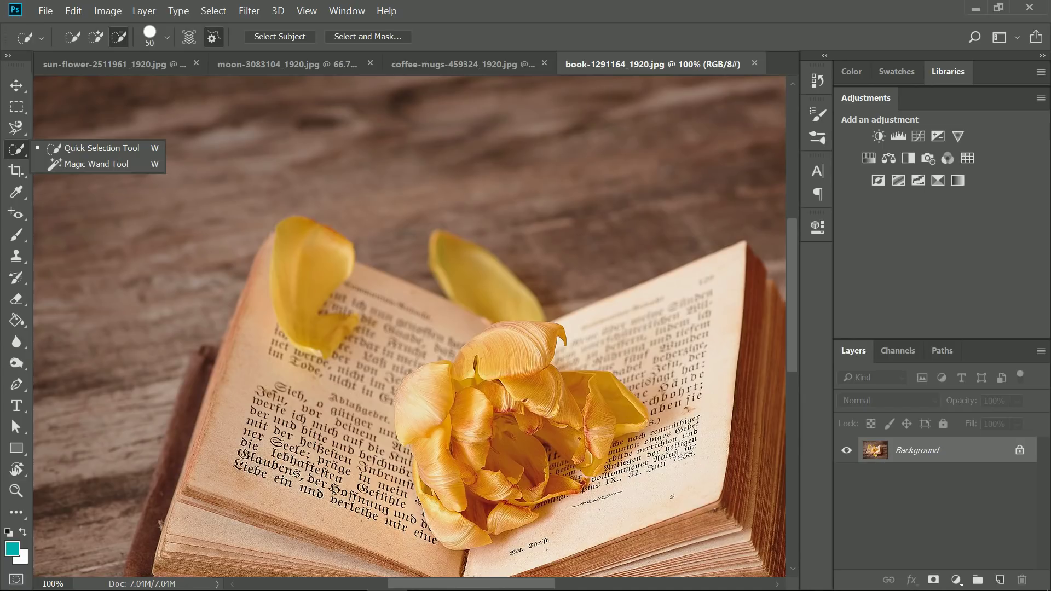
pyautogui.click(101, 148)
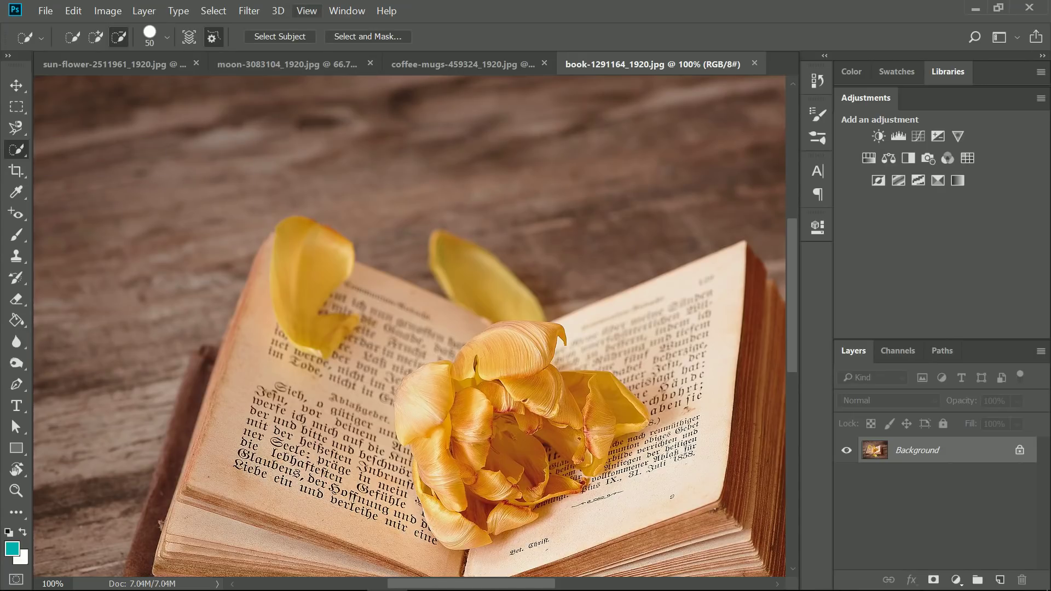
pyautogui.click(307, 11)
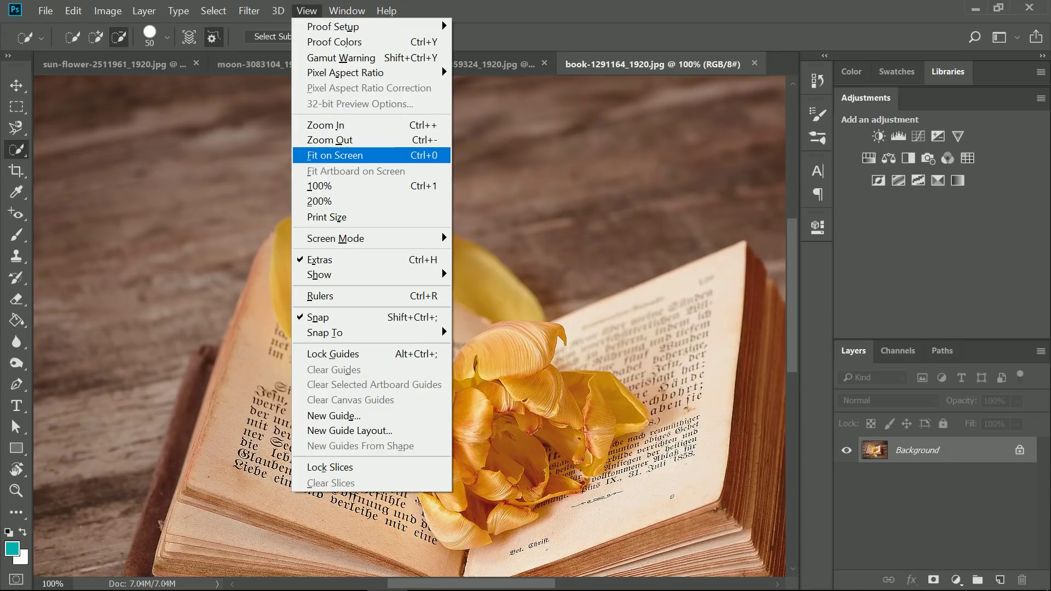
pyautogui.click(335, 155)
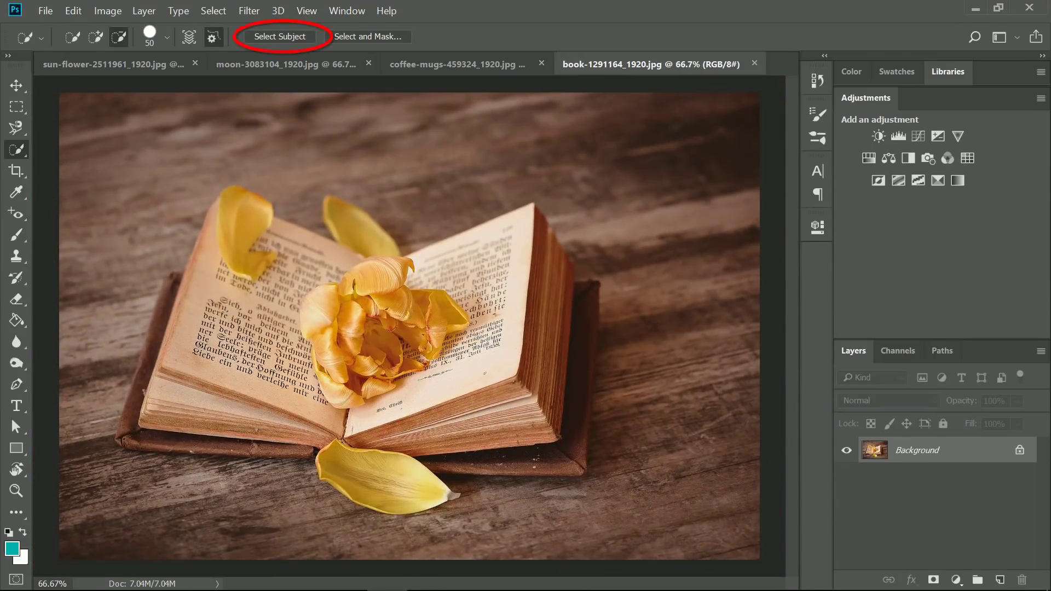
pyautogui.hotkey('ctrl', '-')
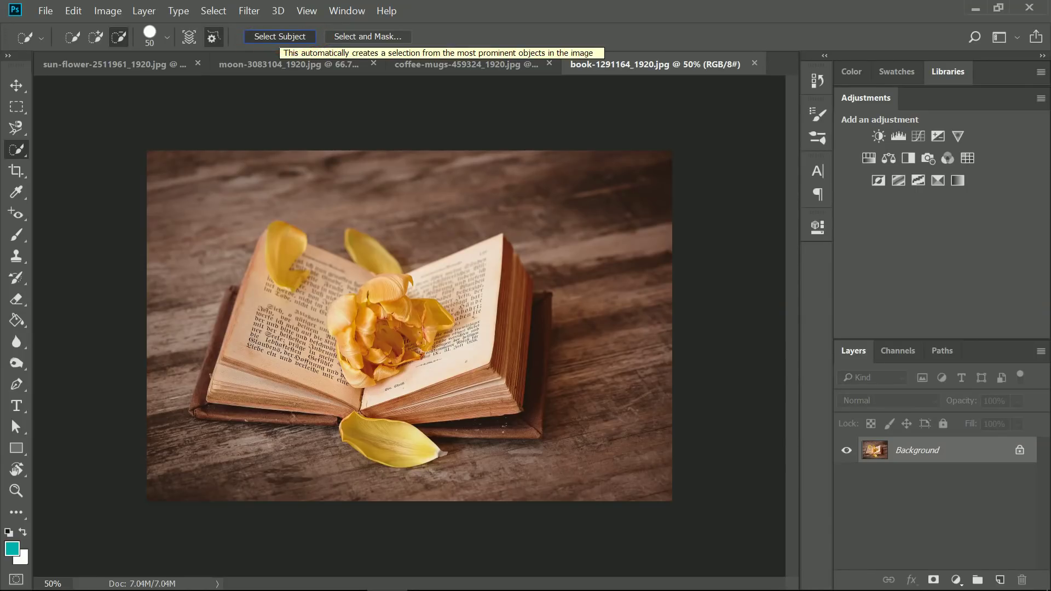
pyautogui.click(280, 36)
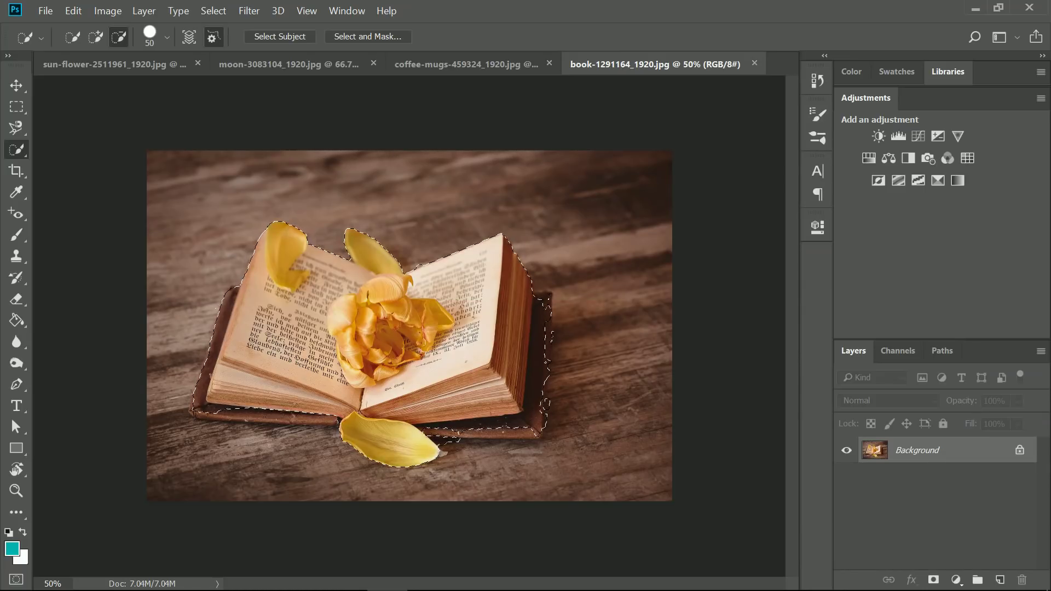
# Add the missed parts of the book's cover to the selection and subtract the excess background beside it, using the Quick Selection tool.
pyautogui.rightClick(15, 150)
pyautogui.click(94, 148)
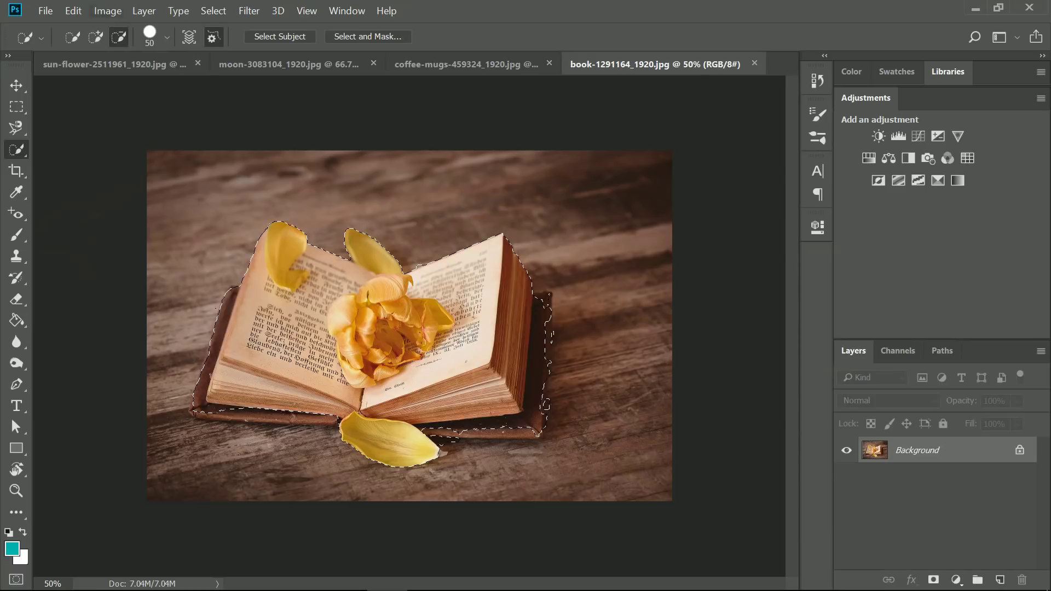
pyautogui.click(95, 37)
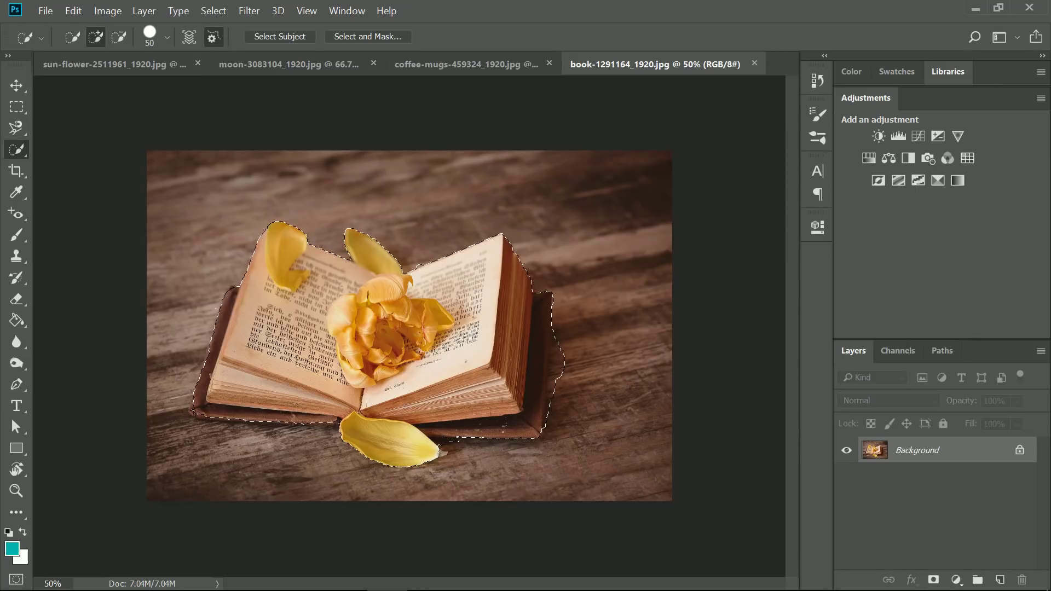
pyautogui.click(118, 36)
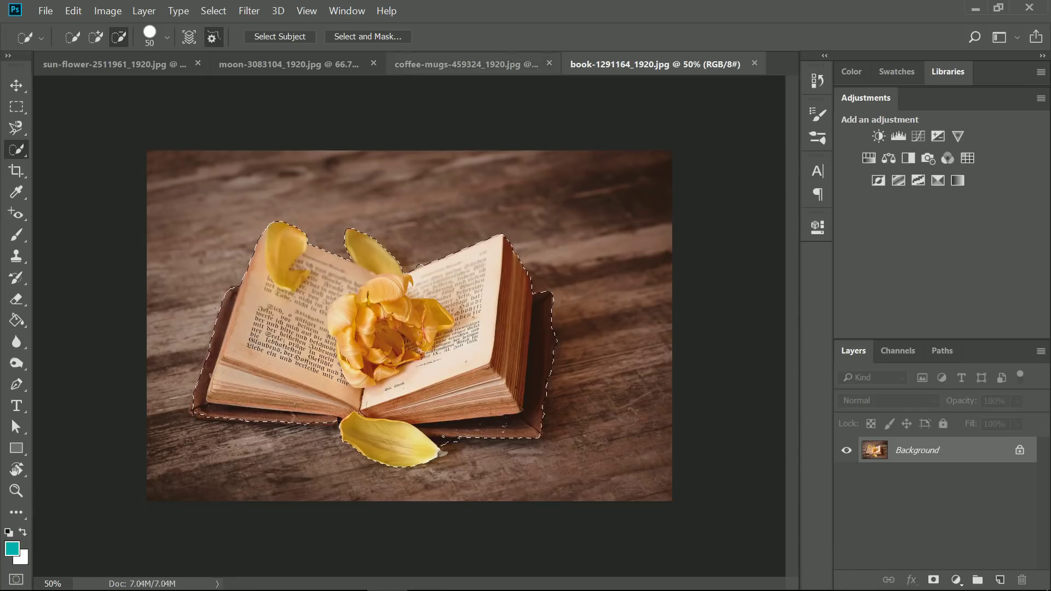
# Bring the book selection into Select and Mask, try the Onion Skin view, and set the view mode to On Layers.
pyautogui.click(367, 37)
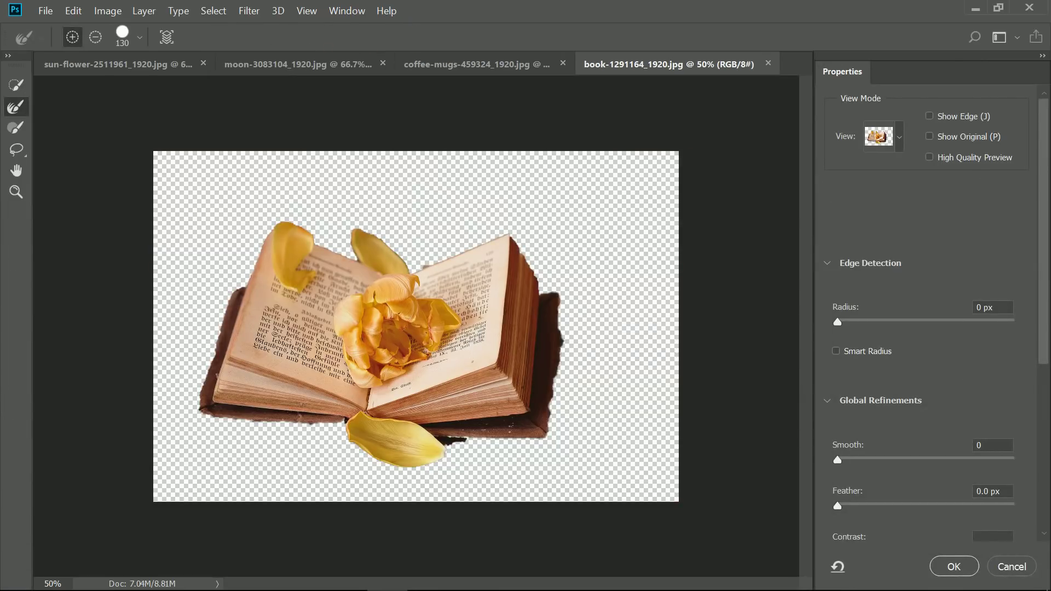
pyautogui.click(898, 136)
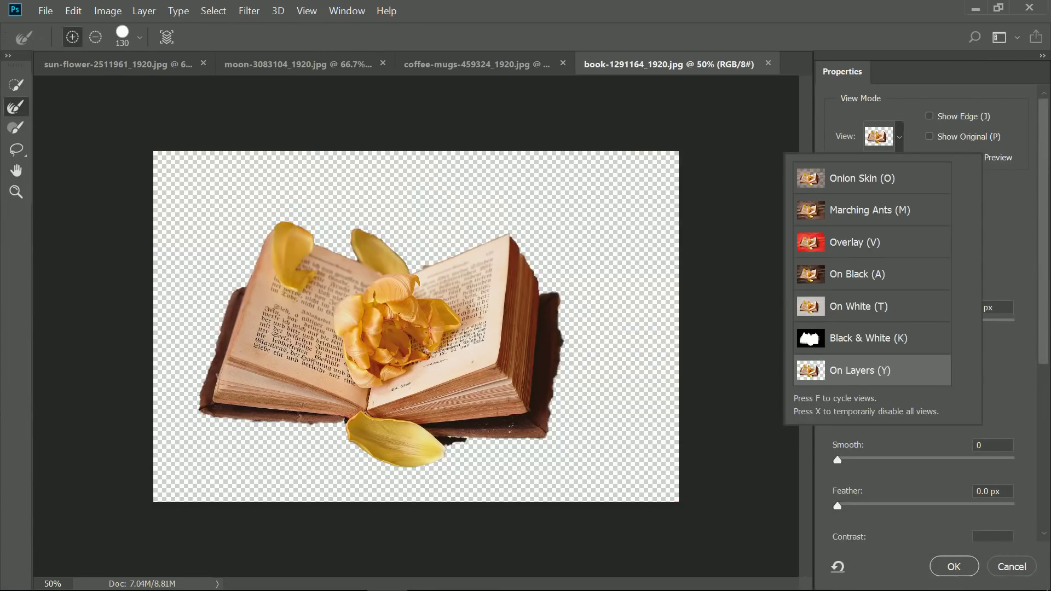
pyautogui.press('f')
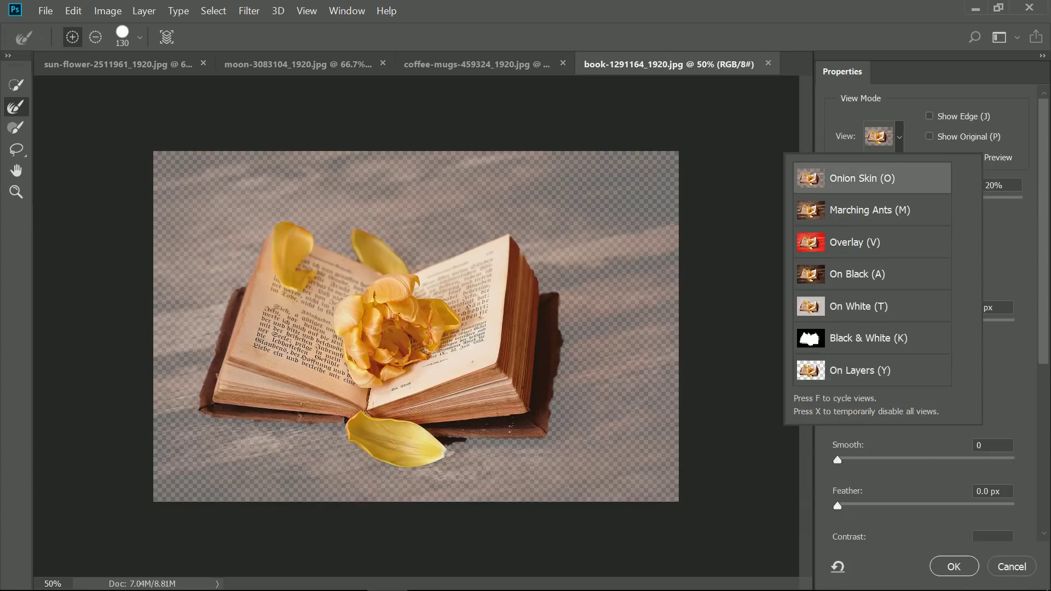
pyautogui.press('Escape')
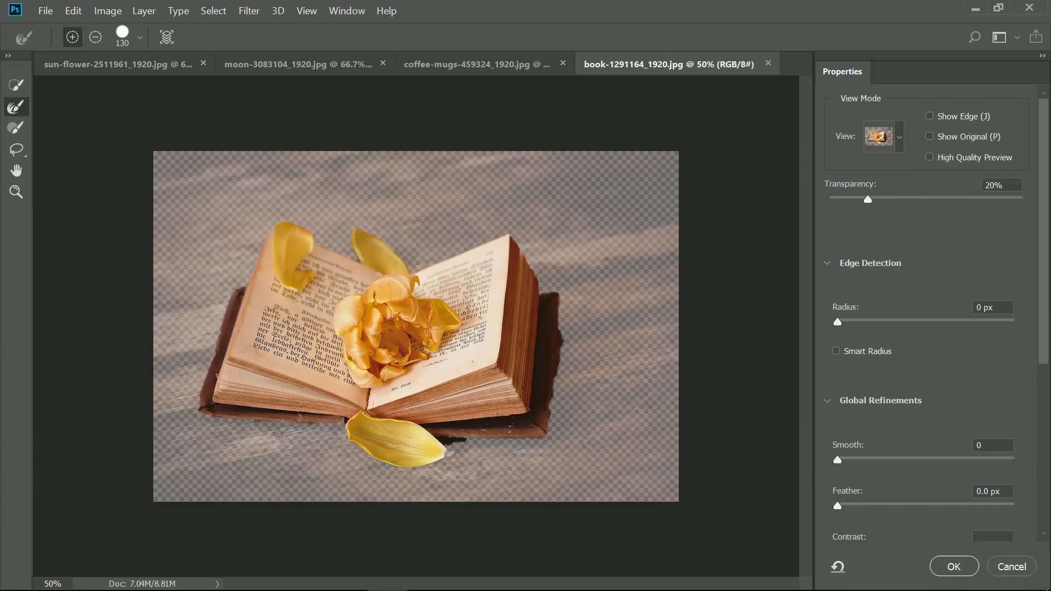
pyautogui.click(899, 136)
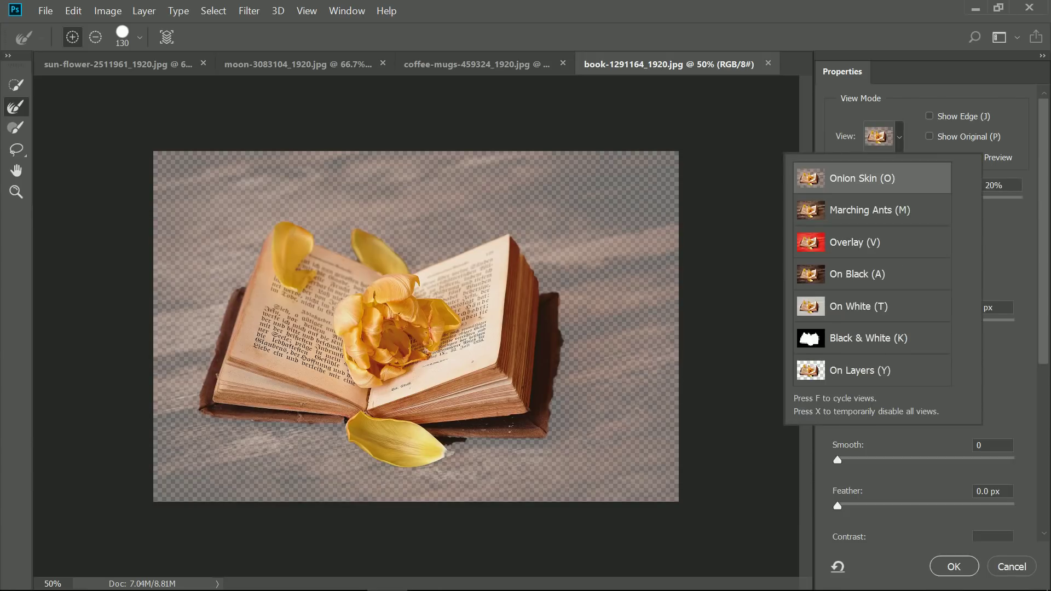
pyautogui.click(866, 370)
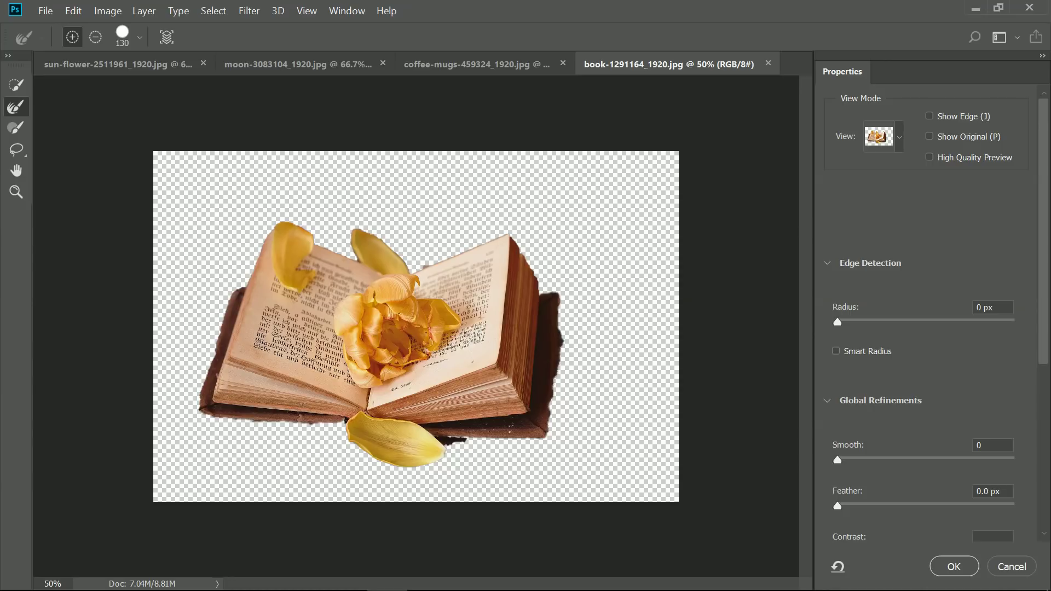
# Refine the book selection's edge with Smooth set to 23 and Contrast set to 29%.
pyautogui.moveTo(838, 460); pyautogui.dragTo(873, 460)
pyautogui.press('Up')
pyautogui.press('Up')
pyautogui.press('Up')
pyautogui.scroll(-1, 940, 314)
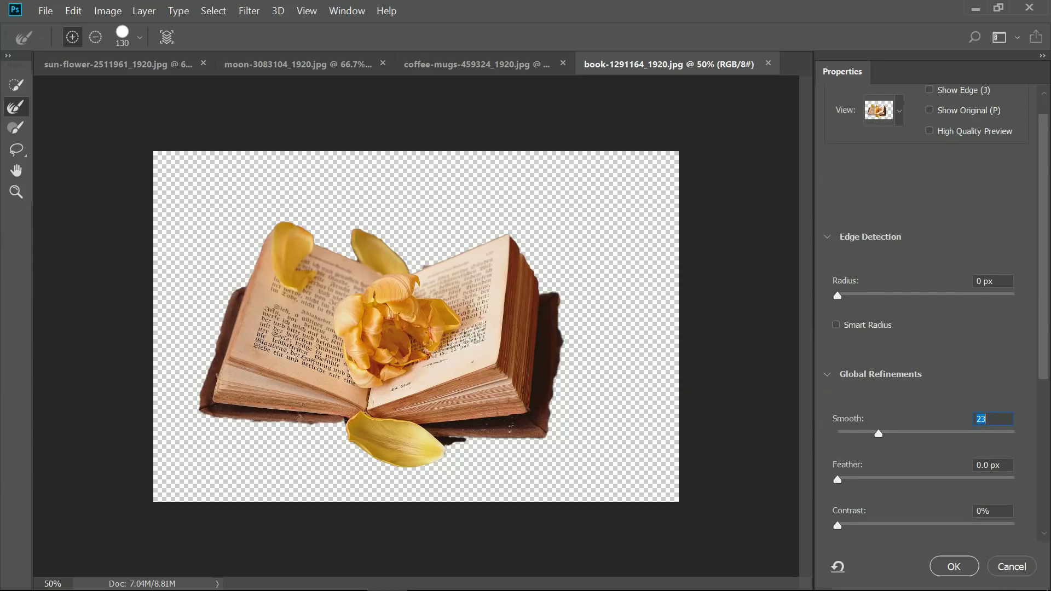
pyautogui.press('Tab')
pyautogui.press('Tab')
pyautogui.press('Up')
pyautogui.press('Up')
pyautogui.press('Up')
pyautogui.press('Up')
pyautogui.press('Up')
pyautogui.press('Up')
pyautogui.press('Up')
pyautogui.press('Up')
pyautogui.press('Up')
pyautogui.press('Up')
pyautogui.press('Up')
pyautogui.press('Up')
pyautogui.press('Up')
pyautogui.press('Up')
pyautogui.press('Up')
pyautogui.press('Up')
pyautogui.press('Up')
pyautogui.press('Up')
pyautogui.press('Up')
pyautogui.press('Up')
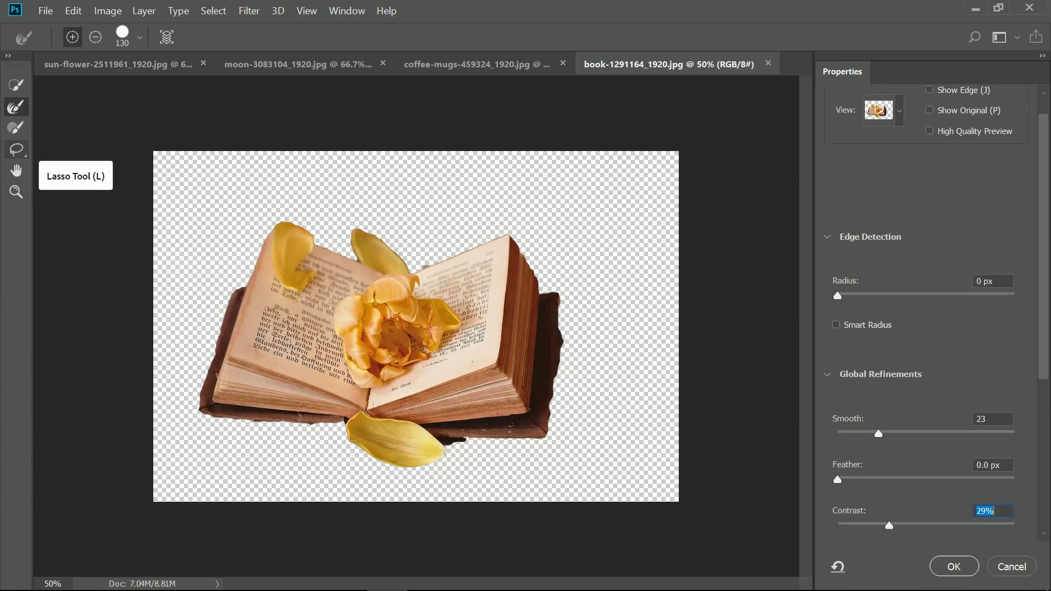
# Subtract the uneven excess along the right edge of the book's cover from the selection with the Polygonal Lasso tool.
pyautogui.click(16, 149)
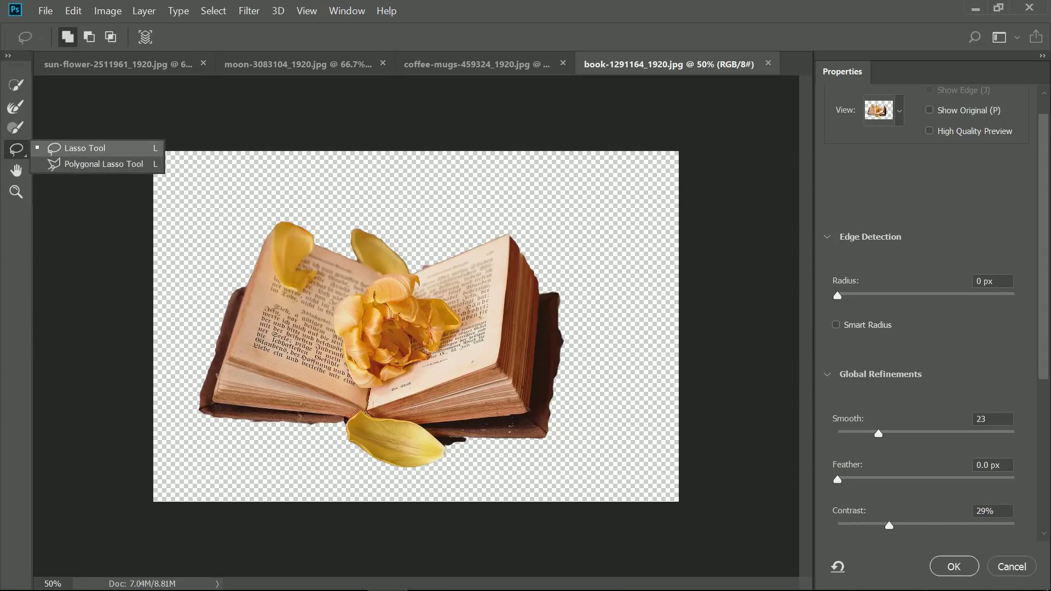
pyautogui.click(84, 148)
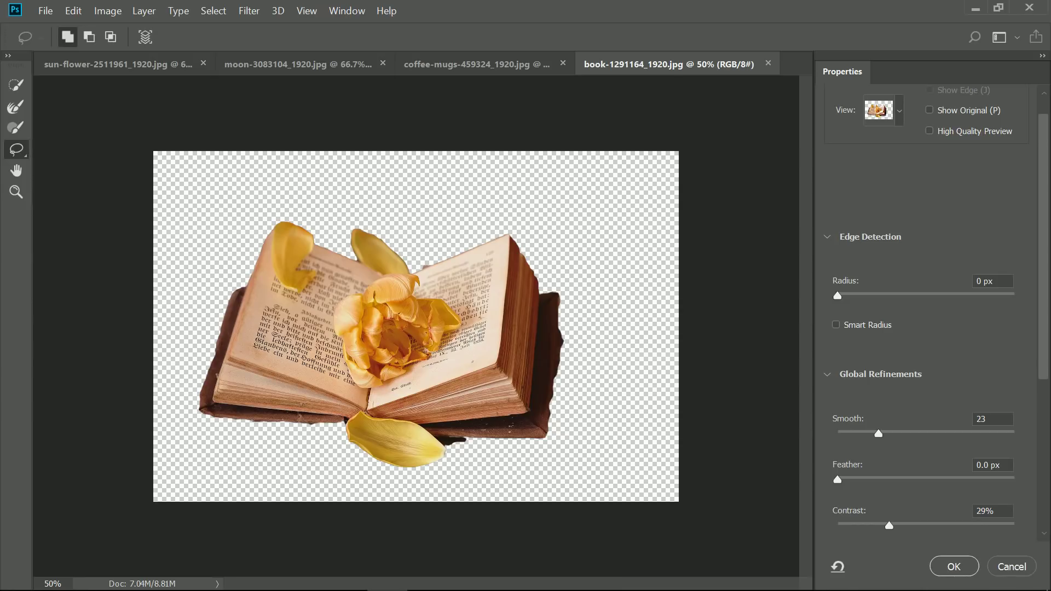
pyautogui.click(16, 149)
pyautogui.click(85, 164)
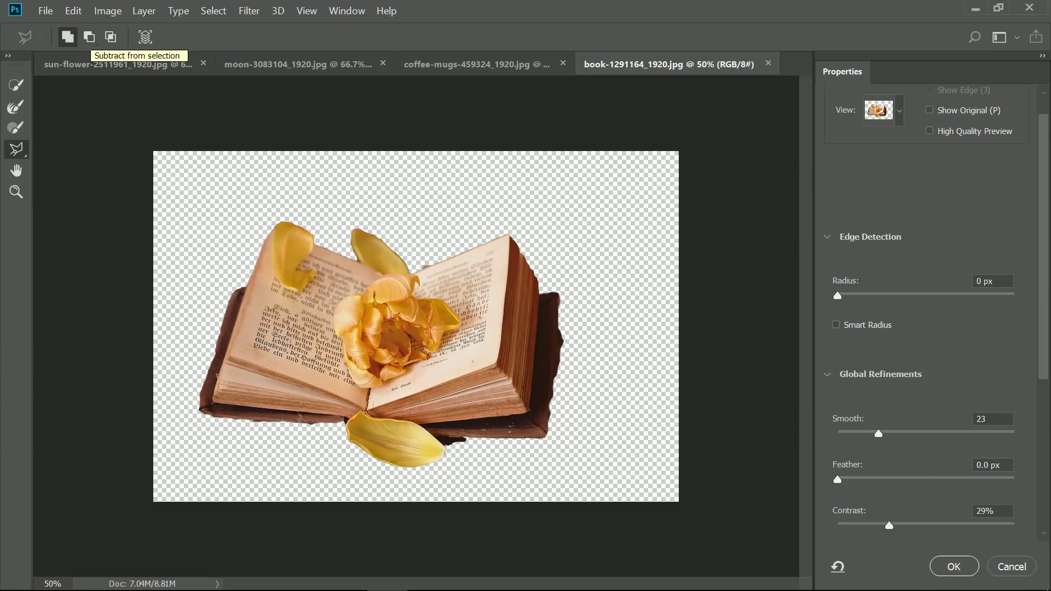
pyautogui.click(89, 37)
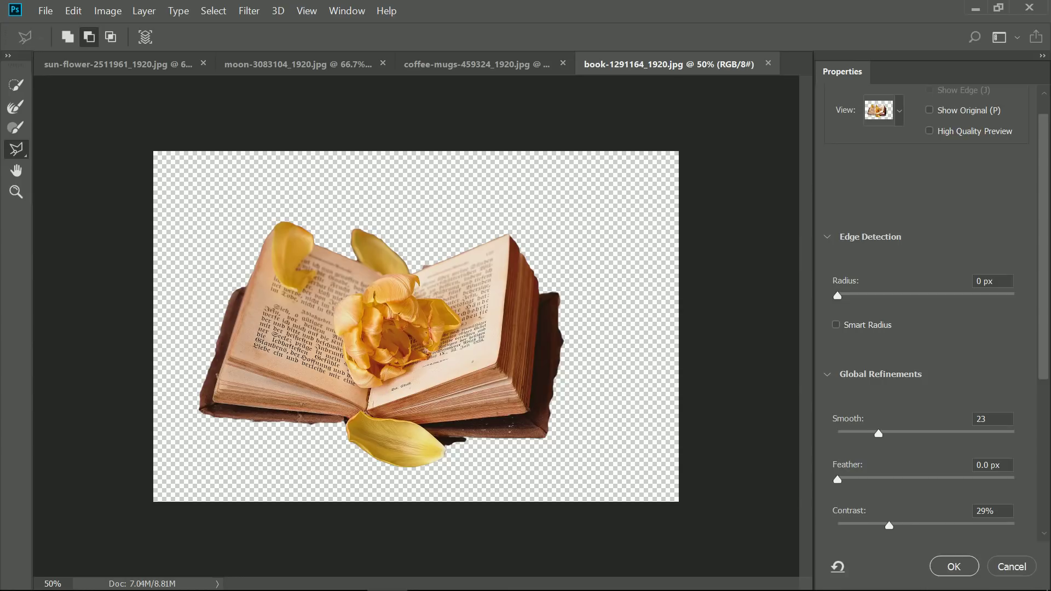
pyautogui.click(559, 294)
pyautogui.click(546, 444)
pyautogui.click(596, 423)
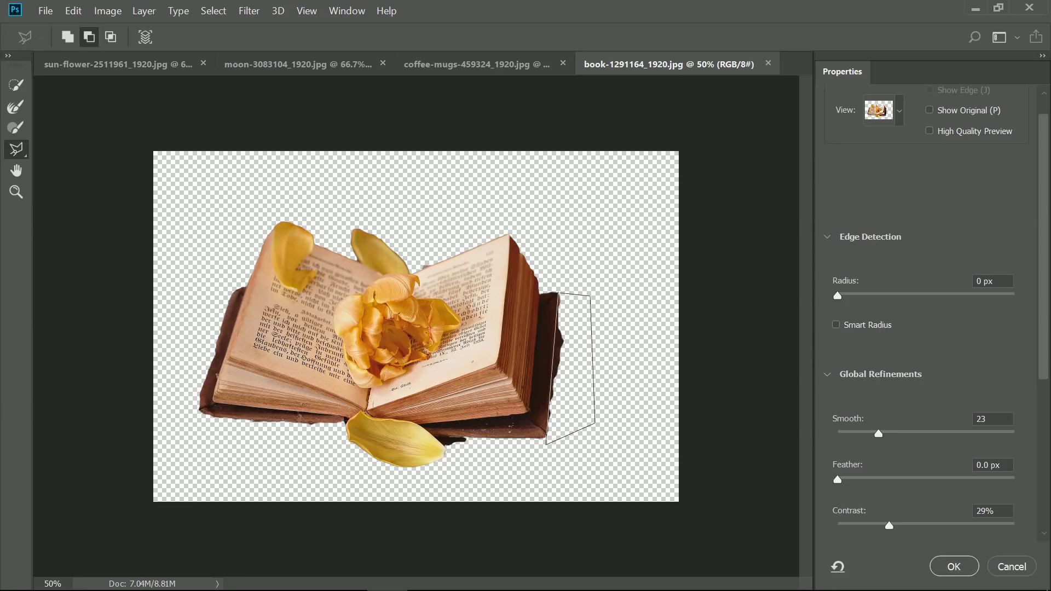
pyautogui.doubleClick(590, 297)
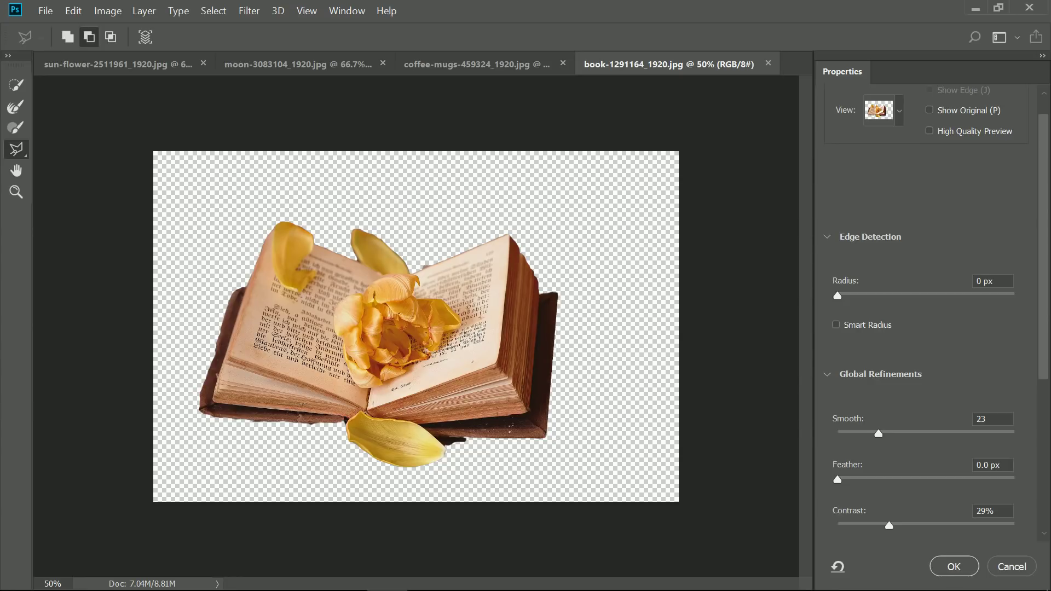